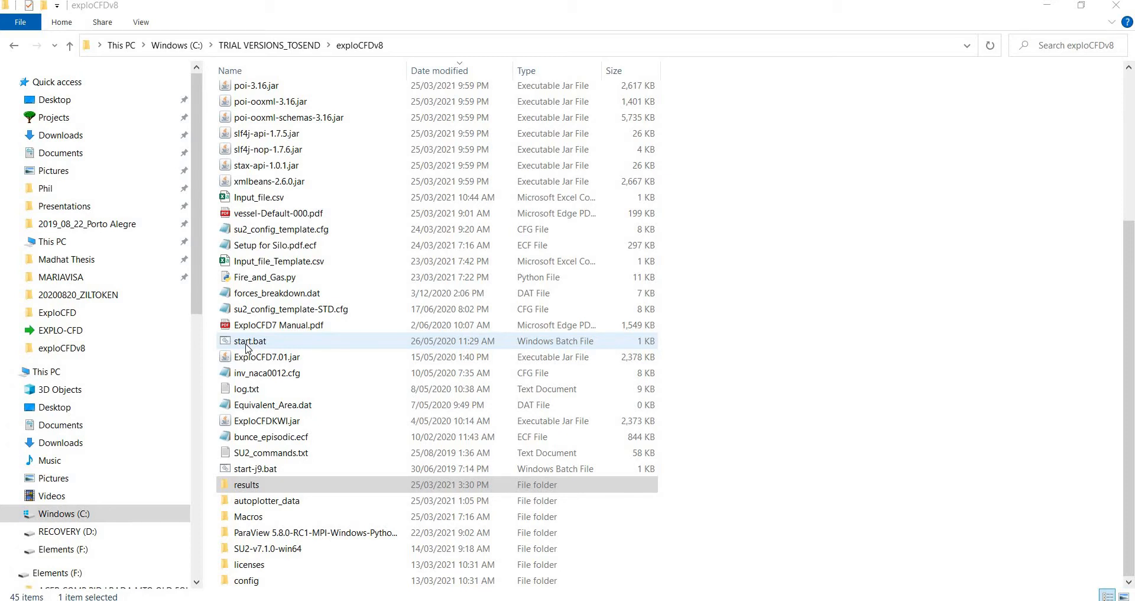
Launch exploCFDv8 maximized from start.bat and load the vessel2.pdf drawing from the EXPLO-CFD folder
double_click(247, 345)
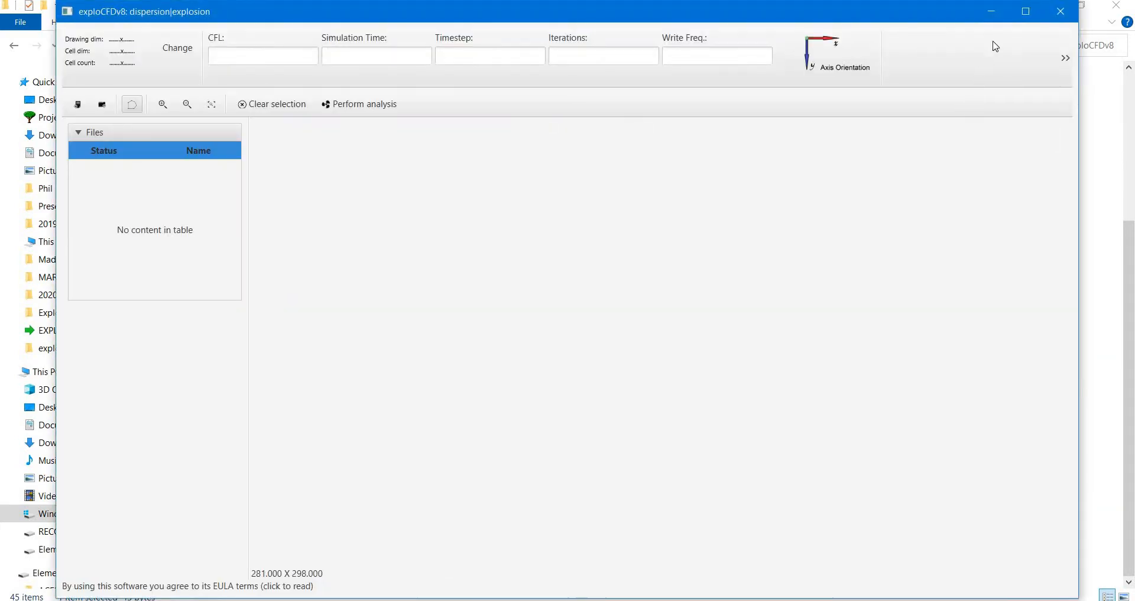
left_click(1031, 17)
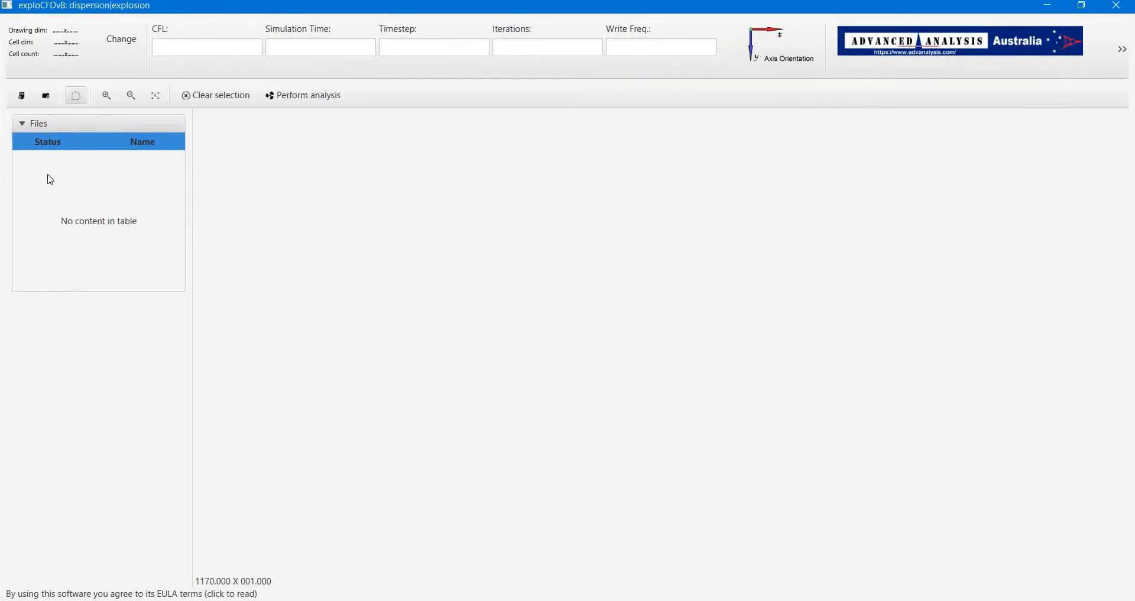
left_click(23, 97)
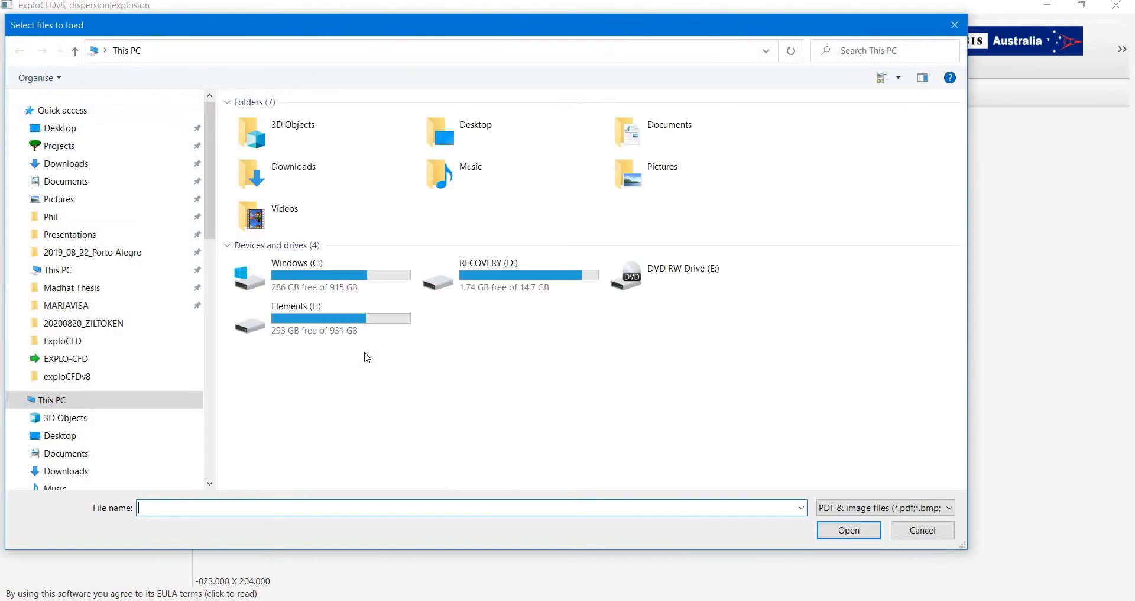
left_click_drag(513, 27, 726, 172)
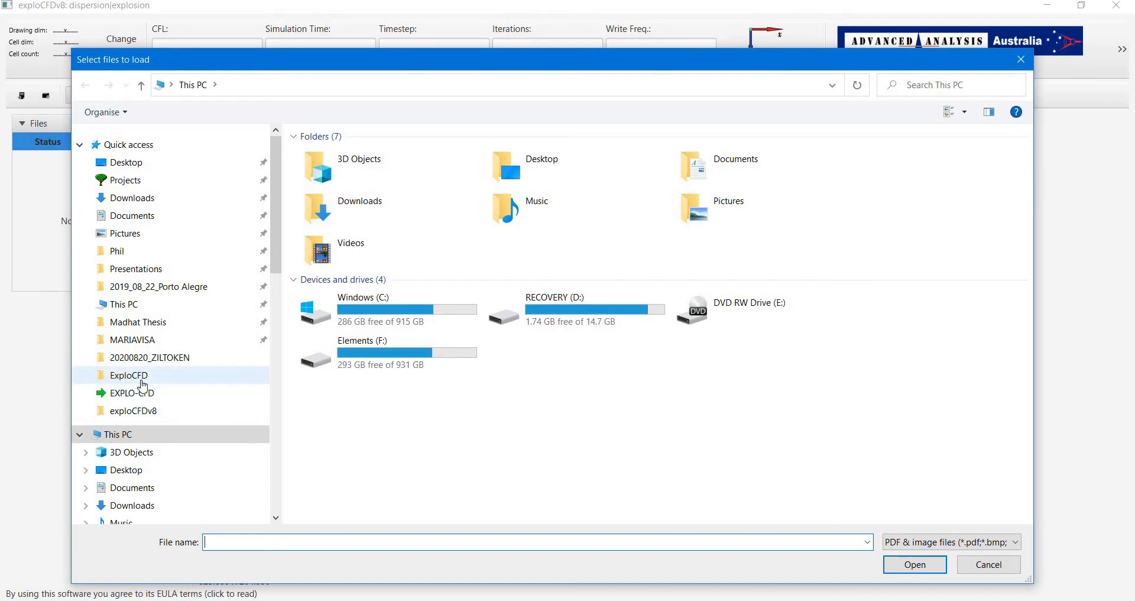
left_click(414, 155)
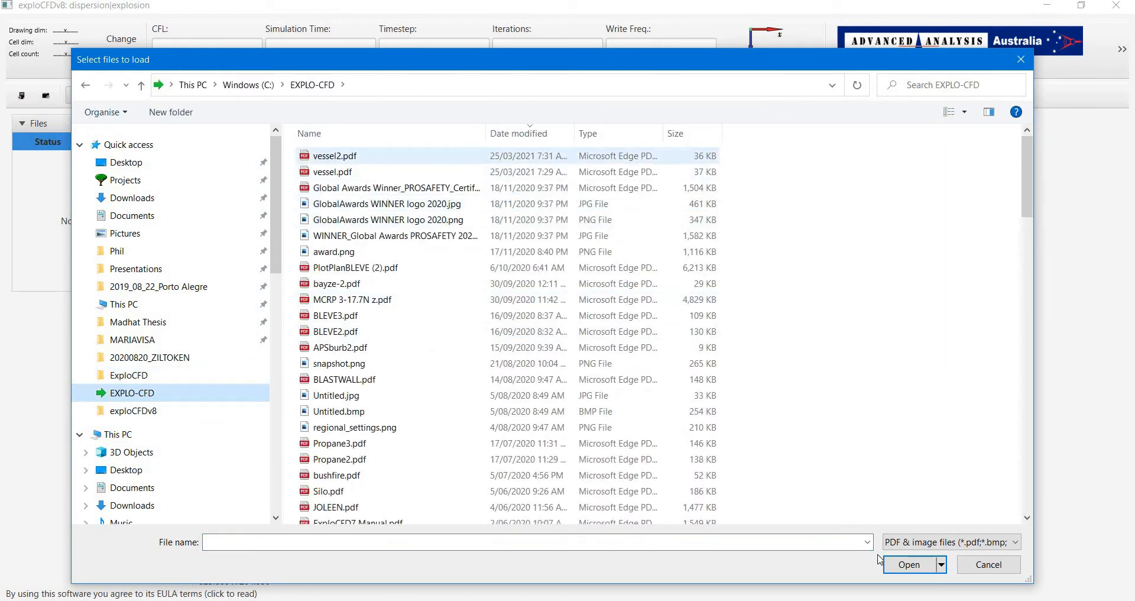
left_click(909, 564)
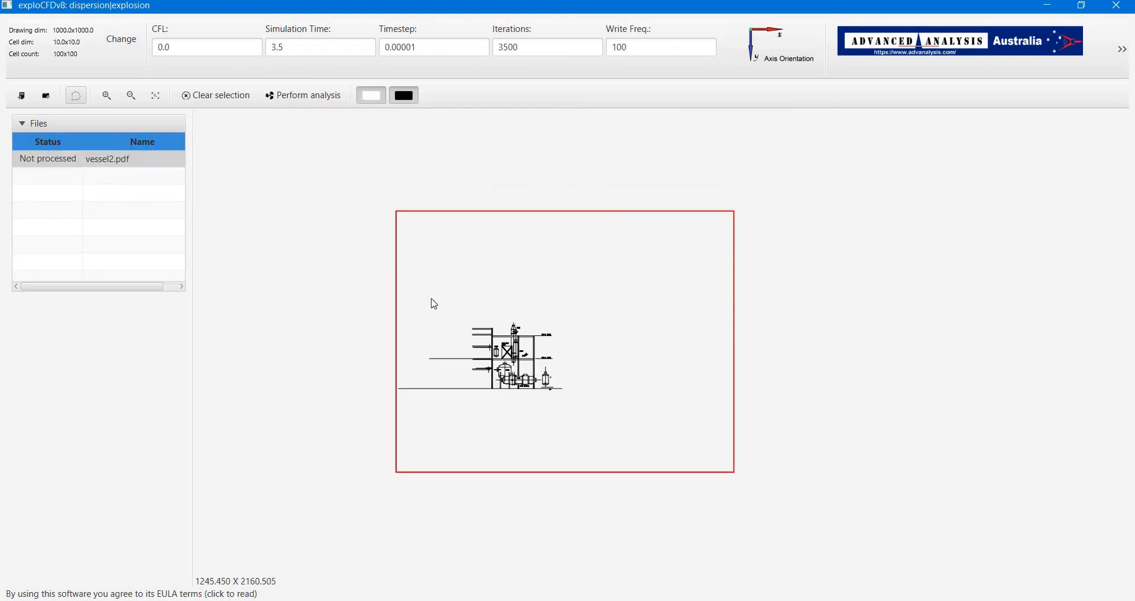
Exclude all lines of the vessel2.pdf drawing from the analysis
mouse_move(713, 508)
left_mouse_down()
mouse_move(788, 517)
mouse_move(563, 395)
left_mouse_up()
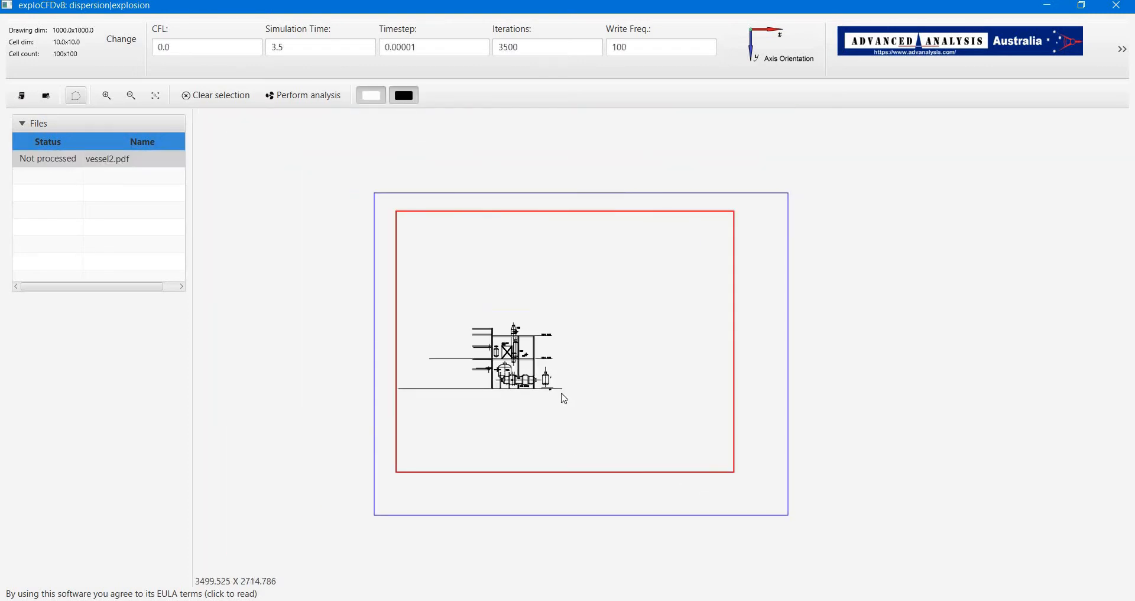
right_click(562, 394)
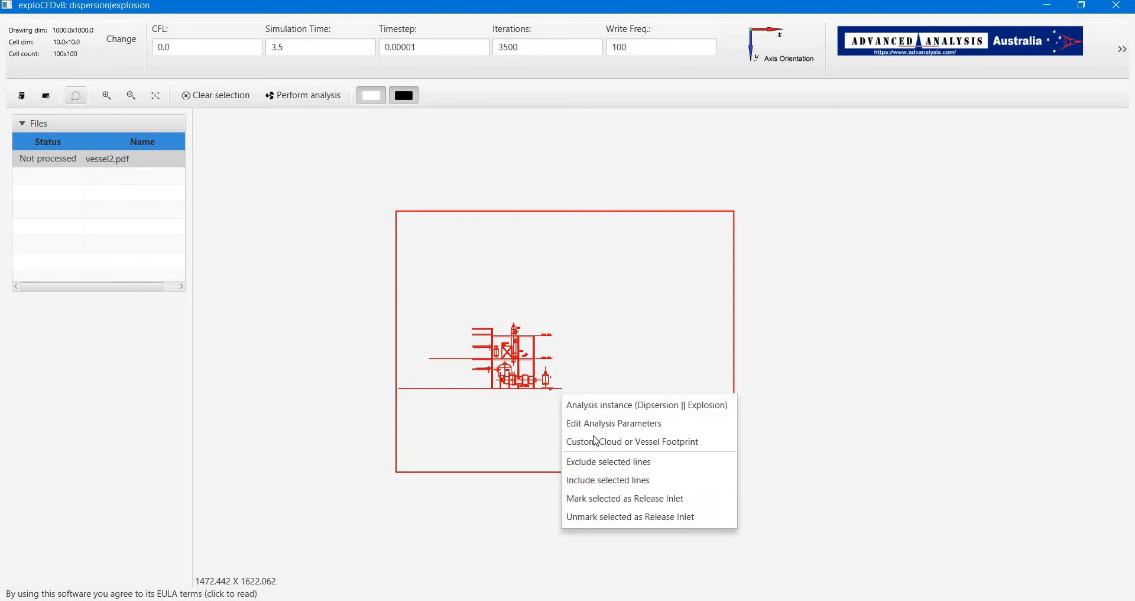
left_click(598, 500)
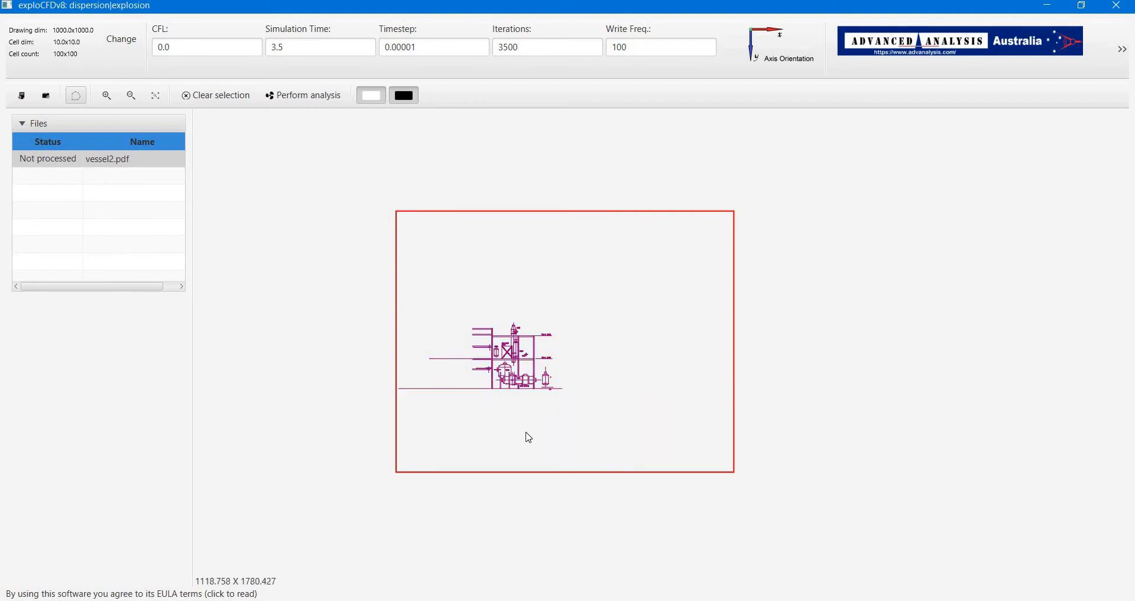
Include the lines of vessels R1004, E1010, V, V1004, V1009, column E1002 and the analyser room in the analysis
scroll(530, 438, "up", 5)
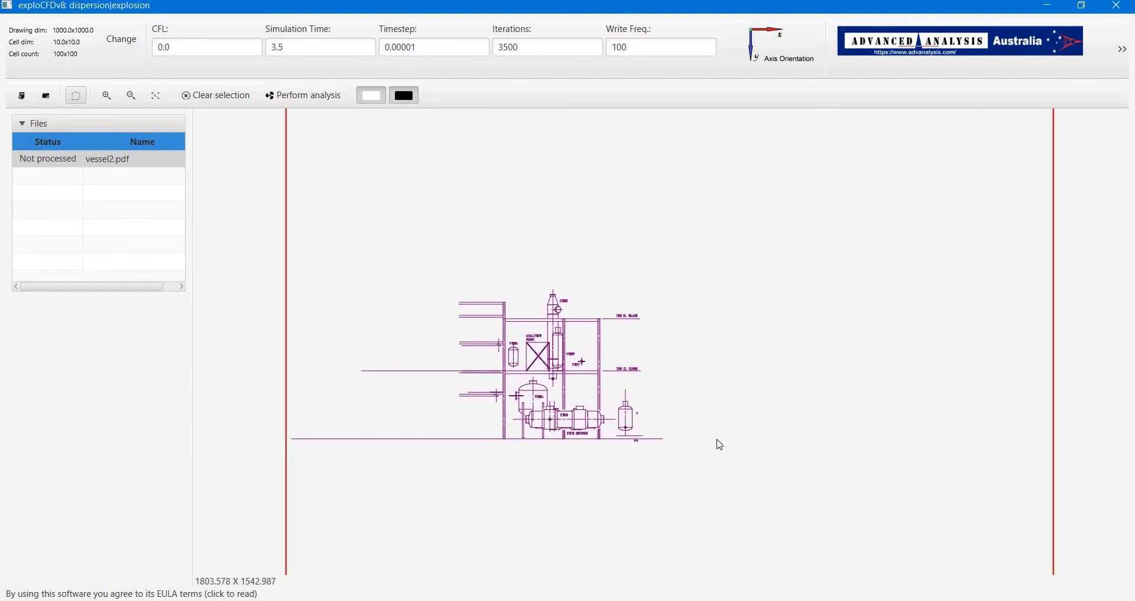
scroll(720, 445, "up", 4)
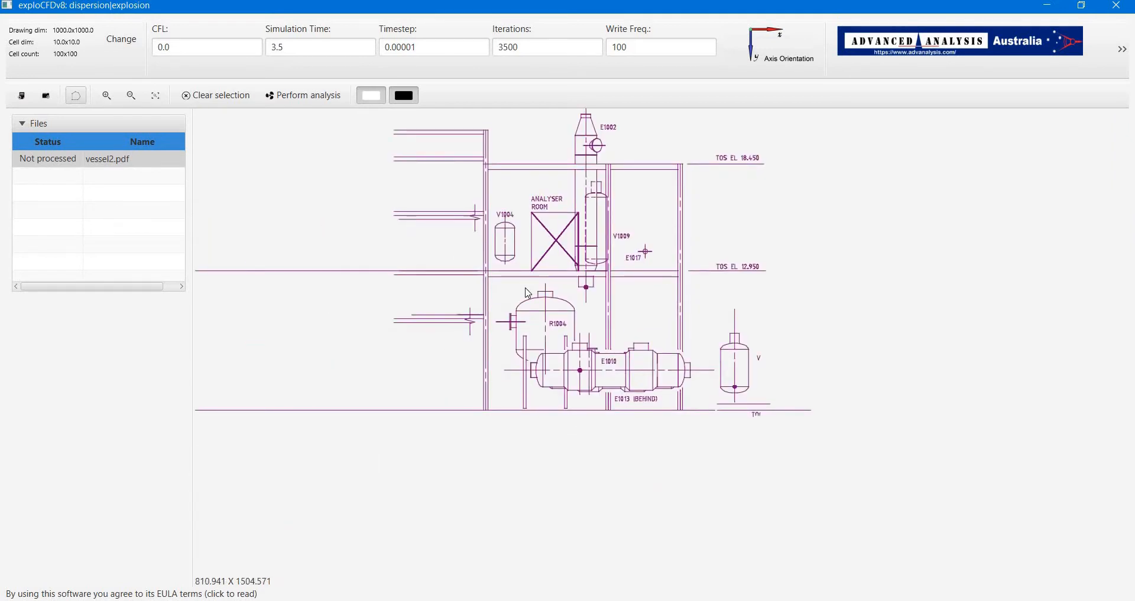
left_click_drag(501, 289, 576, 372)
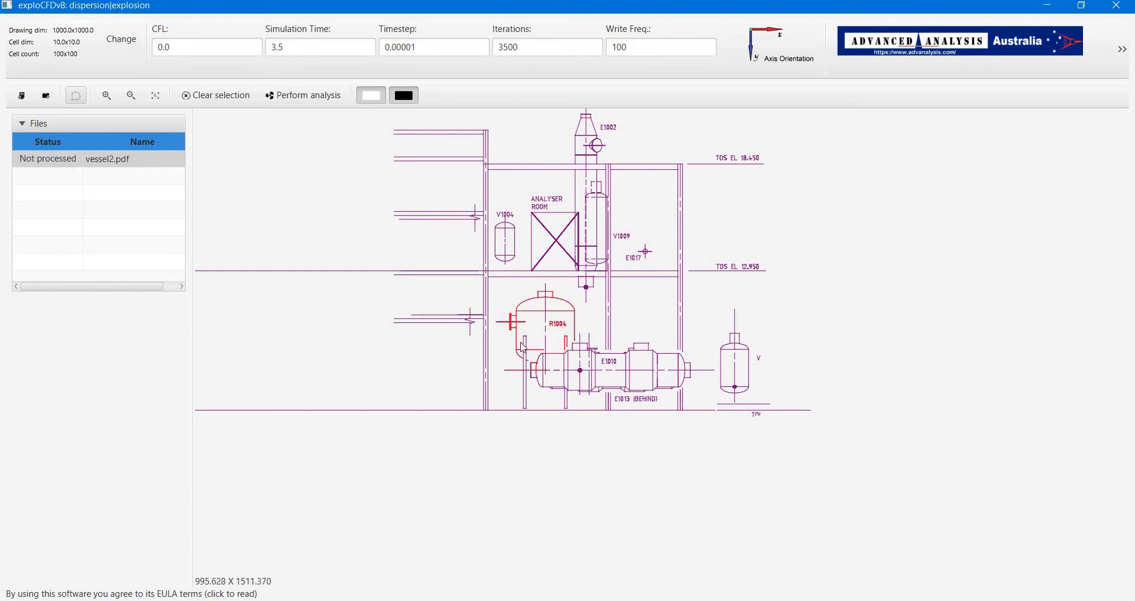
left_click_drag(517, 340, 697, 395)
left_click_drag(714, 325, 752, 396)
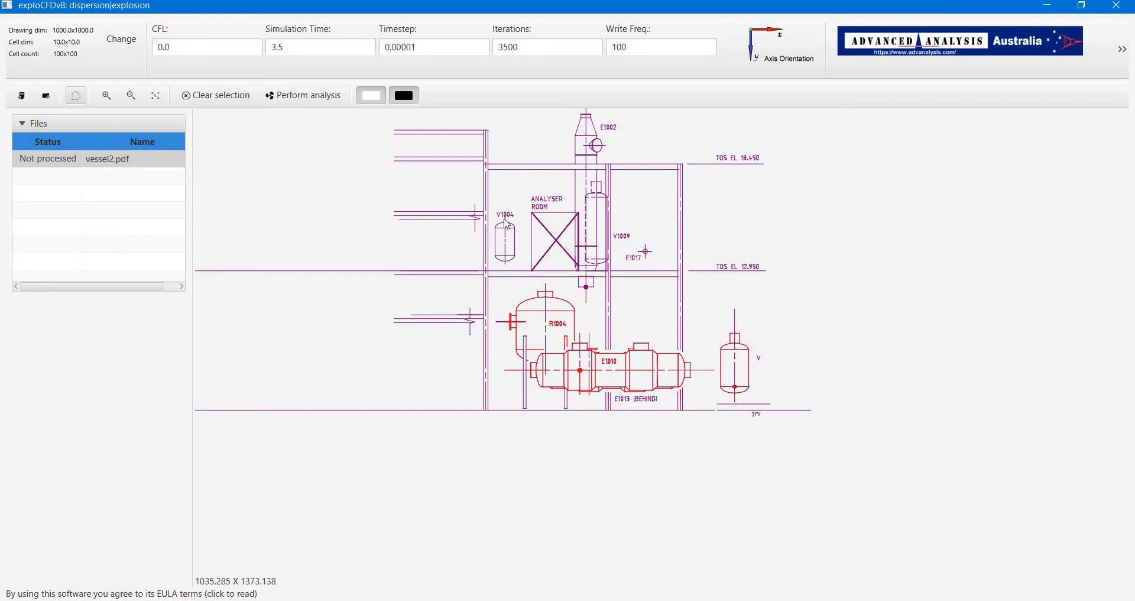
left_click_drag(493, 218, 523, 274)
left_click_drag(528, 210, 577, 269)
left_click_drag(573, 112, 592, 131)
left_click_drag(596, 221, 599, 292)
left_click_drag(586, 179, 612, 267)
right_click(603, 232)
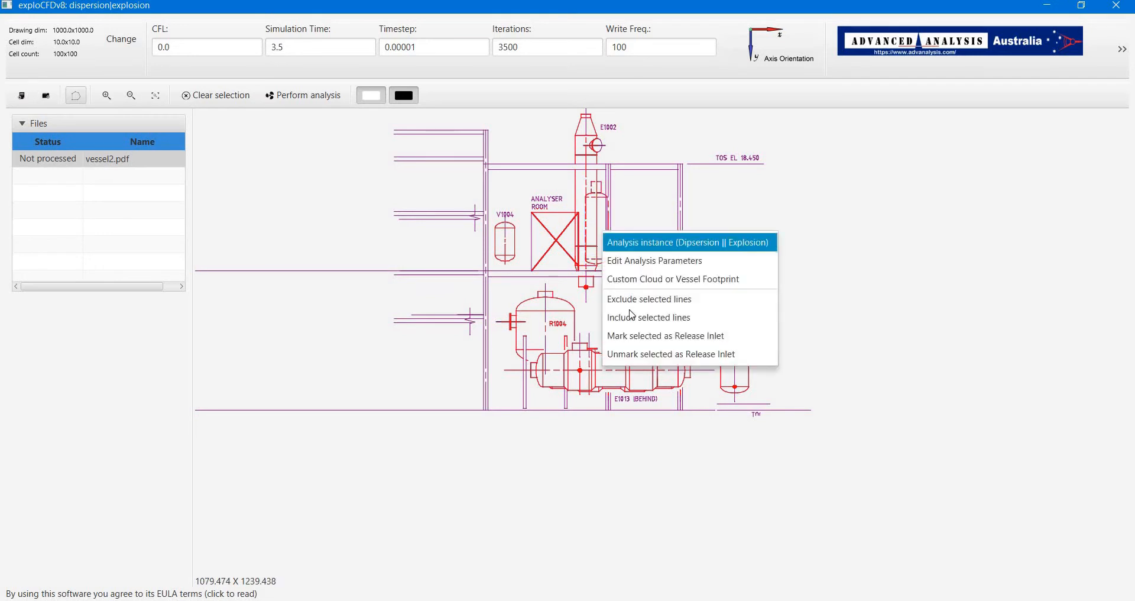
left_click(632, 321)
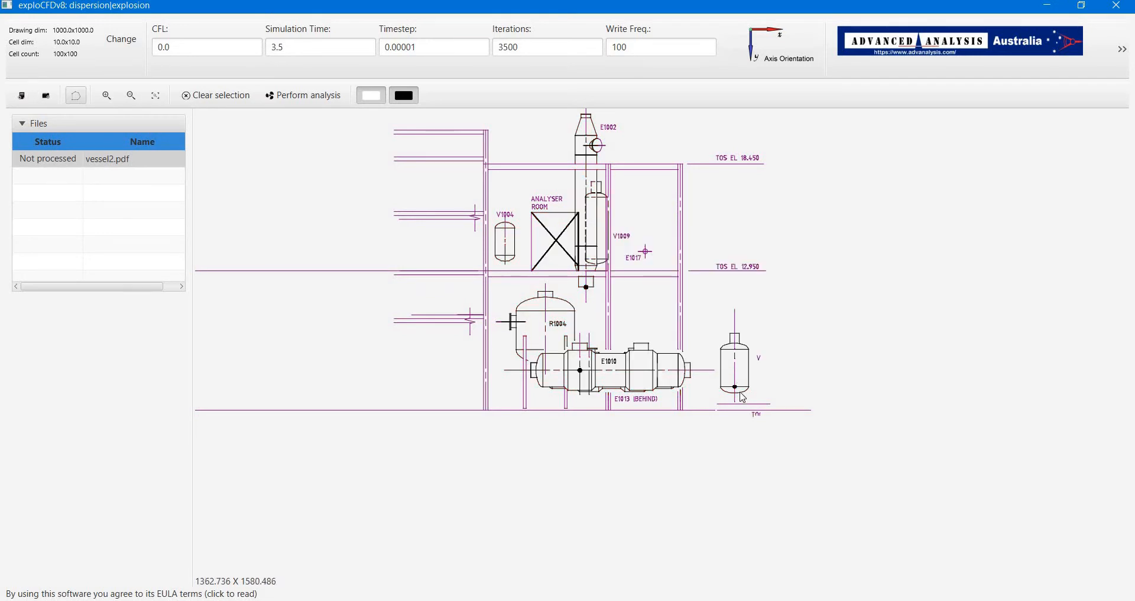
Shrink the red domain boundary on all four sides to about 2.41 by 2.18 around the plant equipment
scroll(715, 397, "down", 5)
scroll(680, 278, "down", 2)
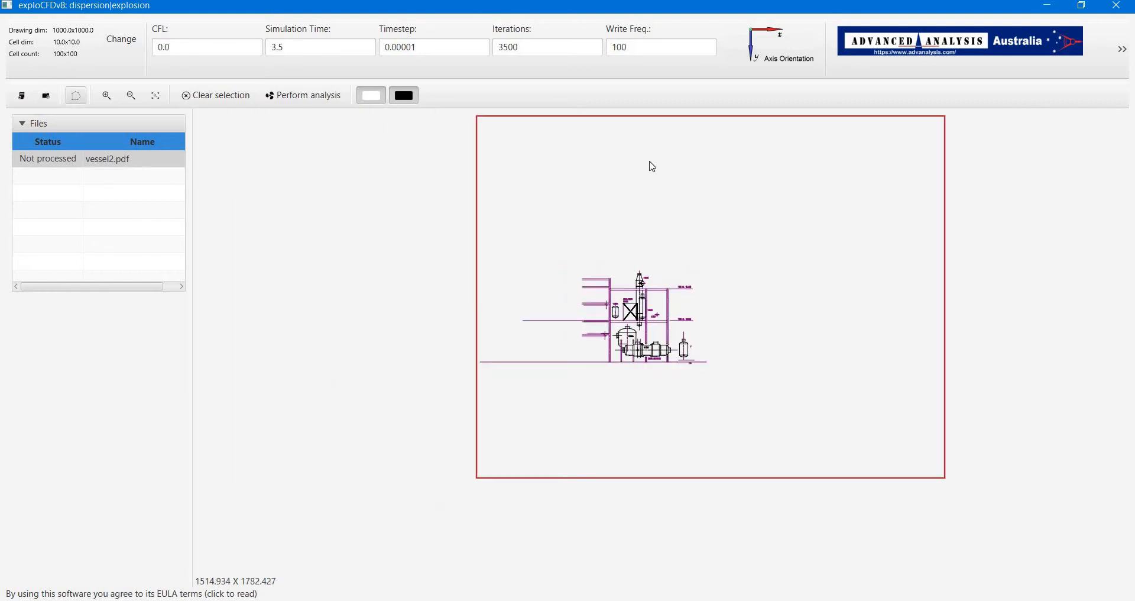
left_click_drag(649, 137, 650, 276)
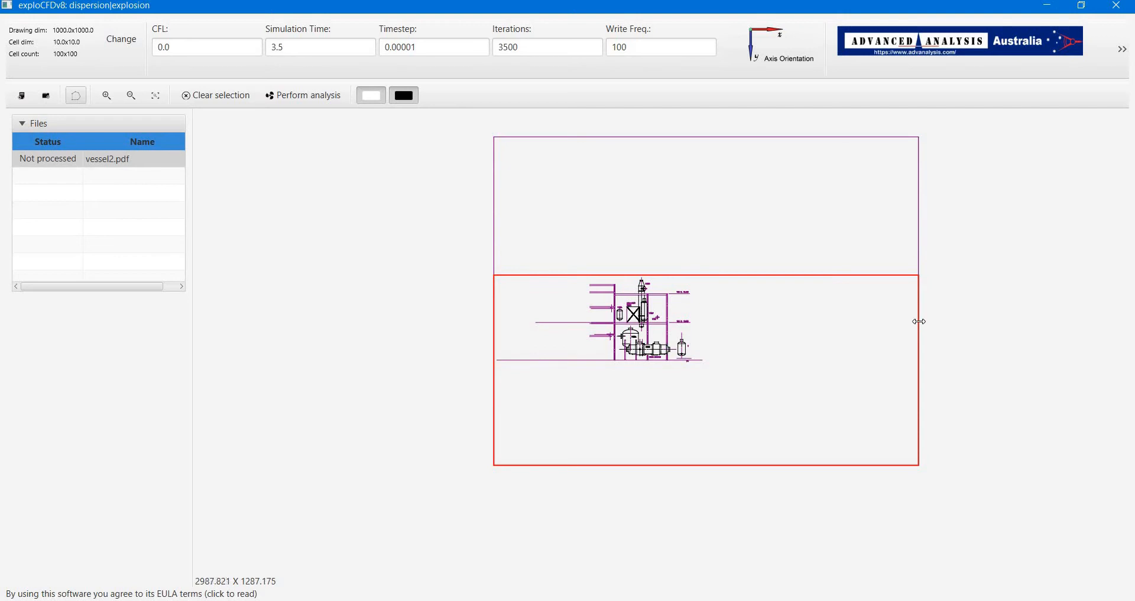
left_click_drag(919, 321, 703, 324)
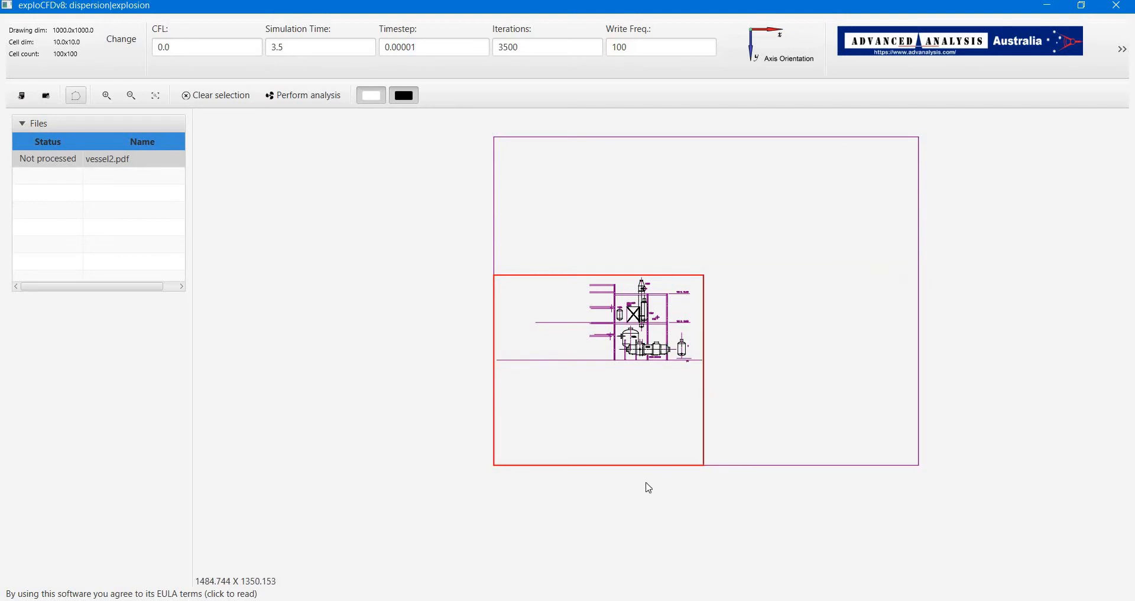
left_click_drag(638, 465, 650, 367)
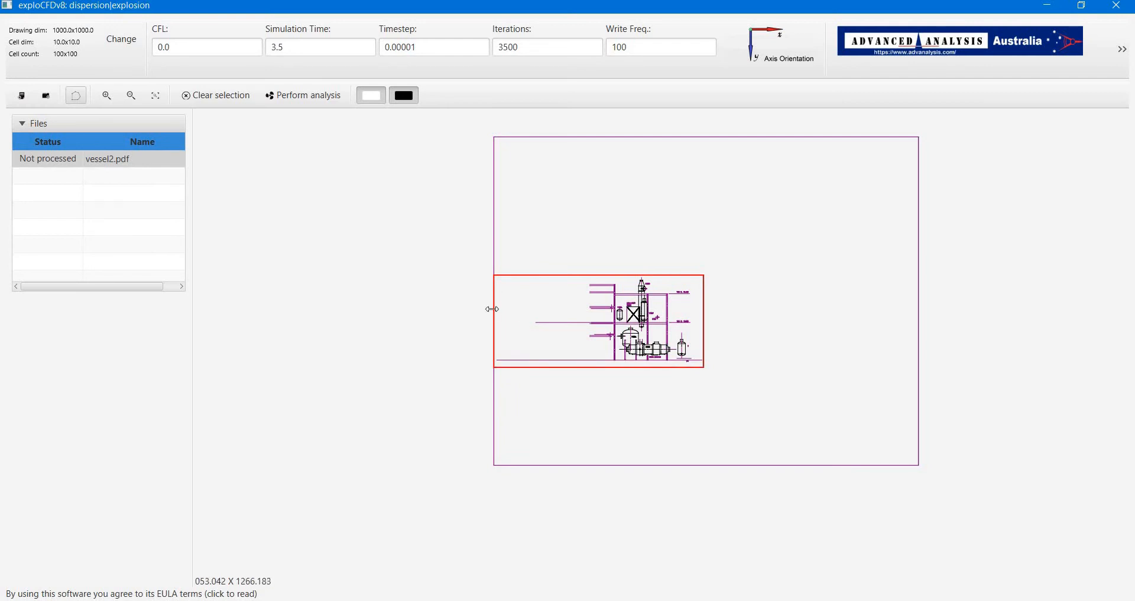
left_click_drag(497, 312, 603, 325)
Include the long horizontal ground line beneath the equipment in the analysis
scroll(807, 370, "up", 3)
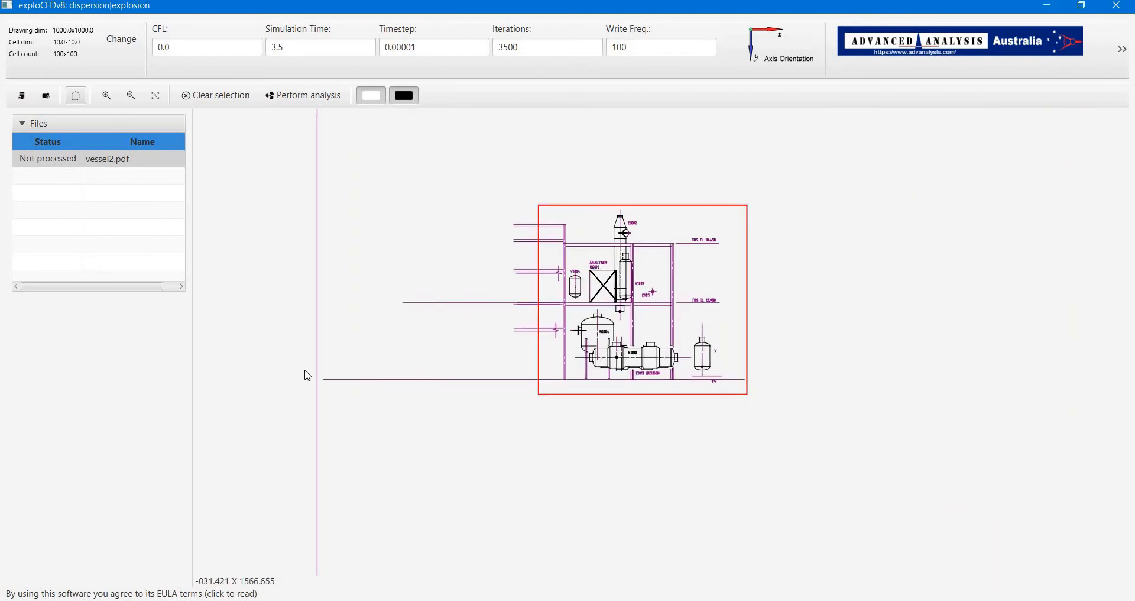
left_click_drag(305, 371, 753, 385)
right_click(534, 388)
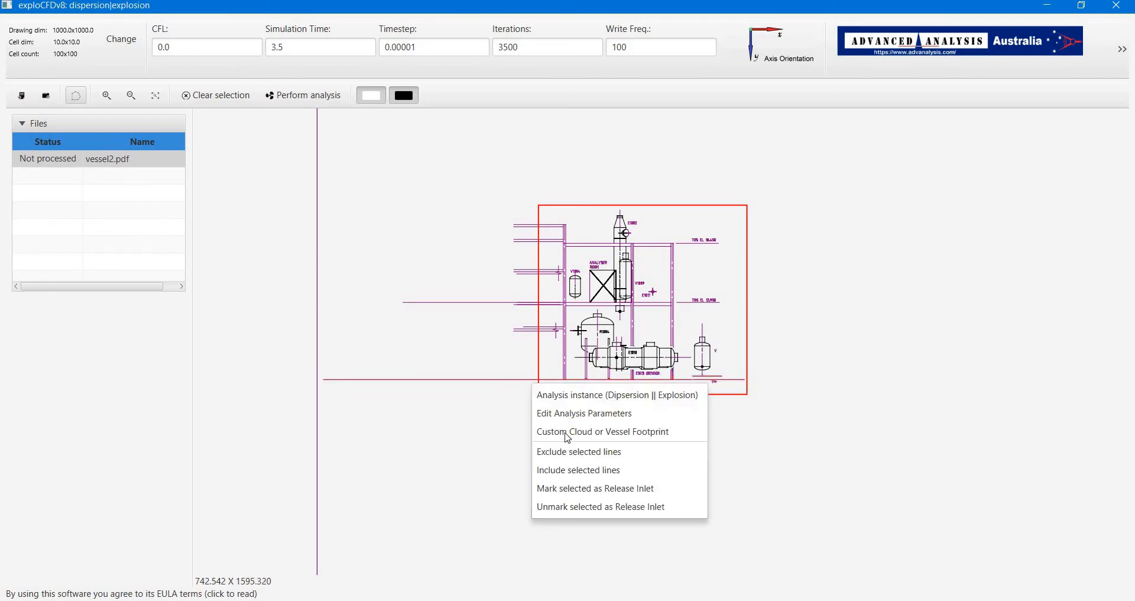
left_click(680, 467)
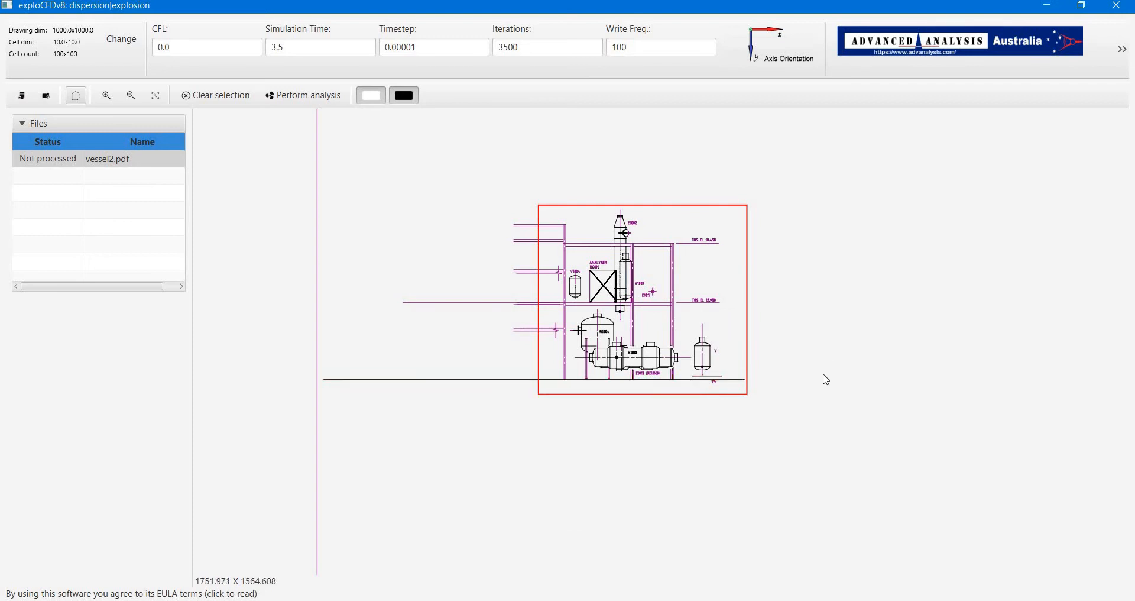
Measure the base and height of the red domain boundary with the polygon measuring tool
left_click(76, 95)
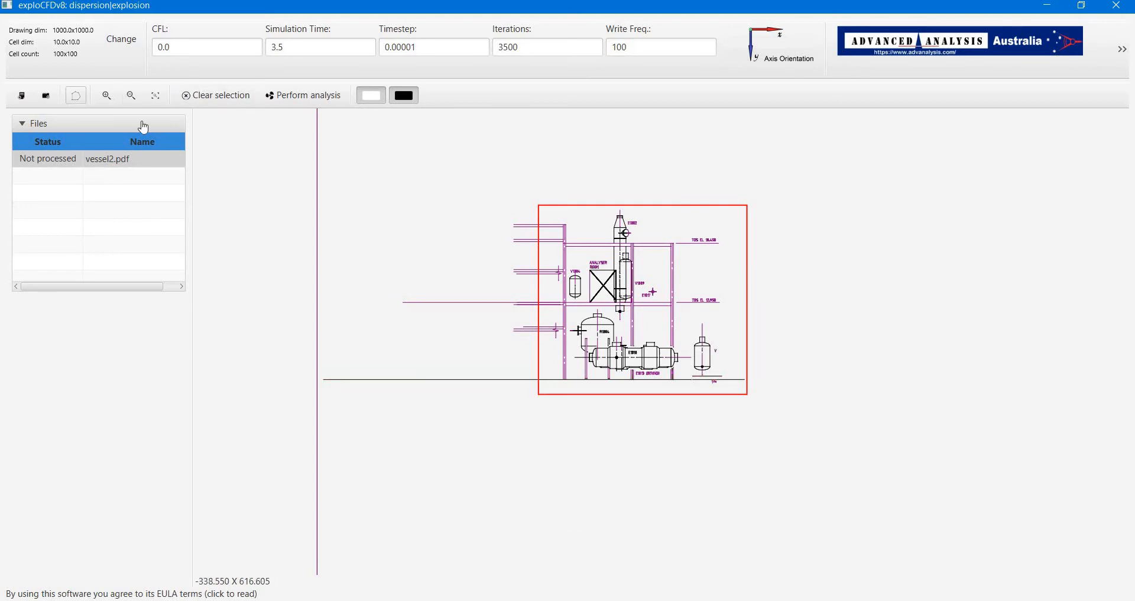
left_click(539, 395)
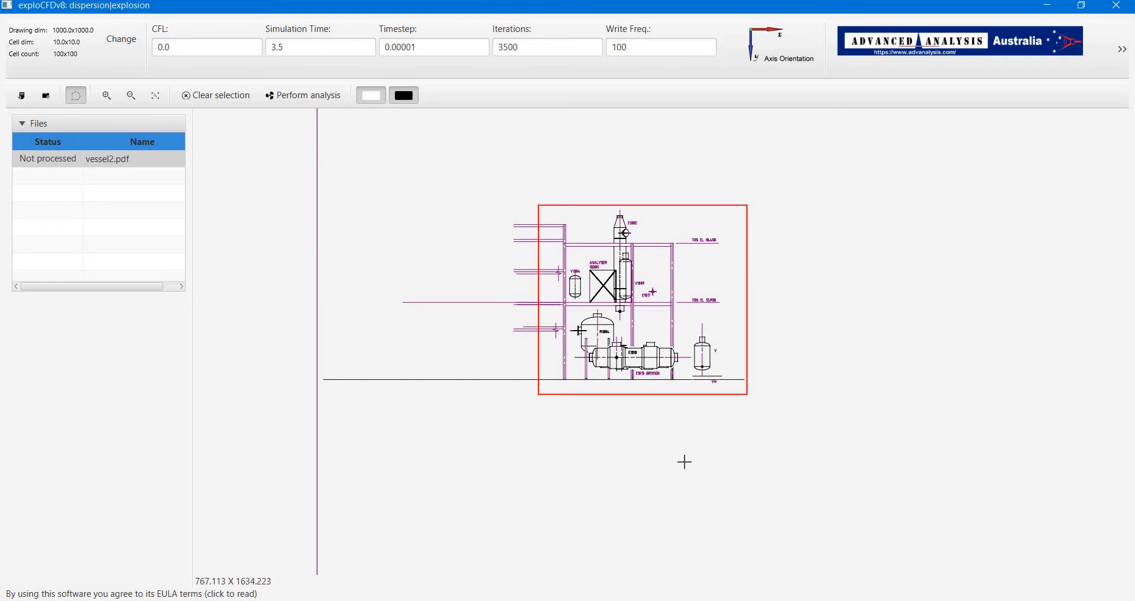
left_click(747, 395)
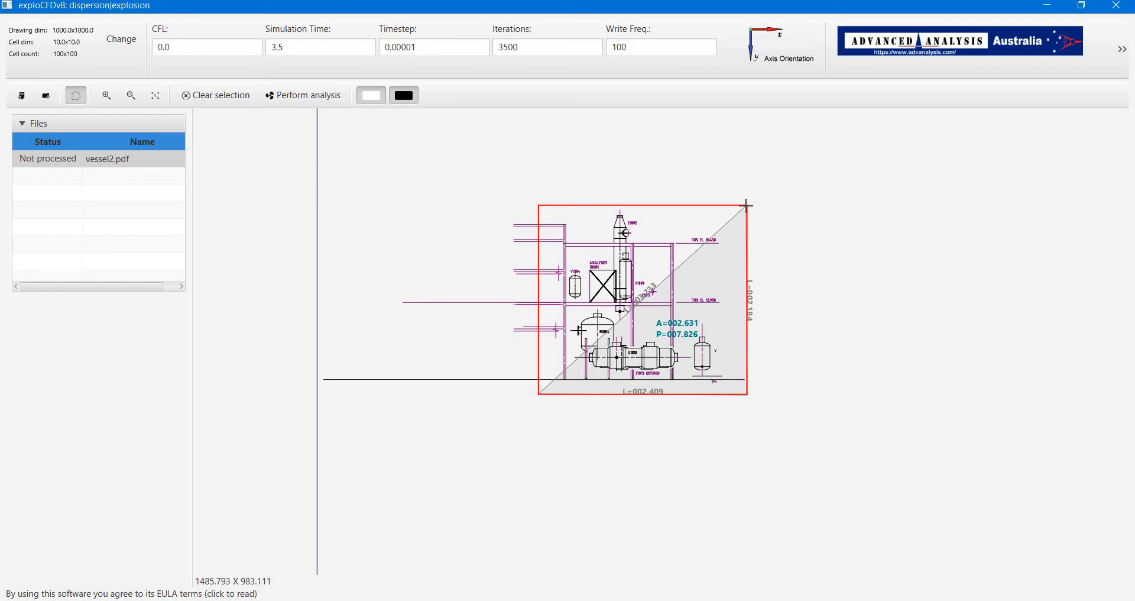
left_click(746, 207)
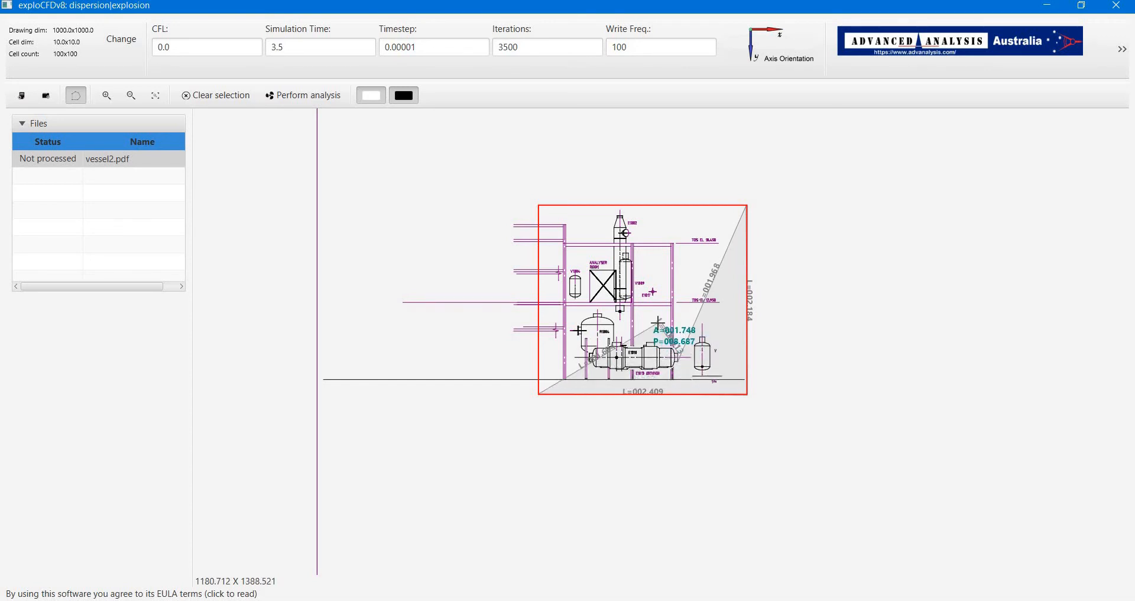
key("Escape")
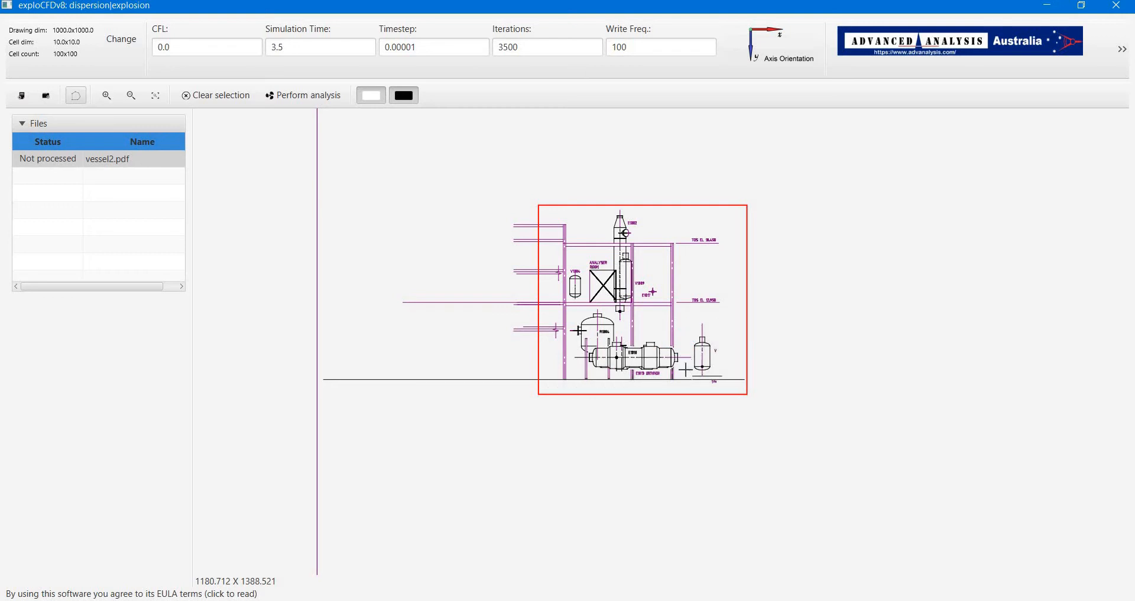
Mark the end face of the E1010 nozzle facing vessel V as a release inlet
scroll(806, 498, "up", 3)
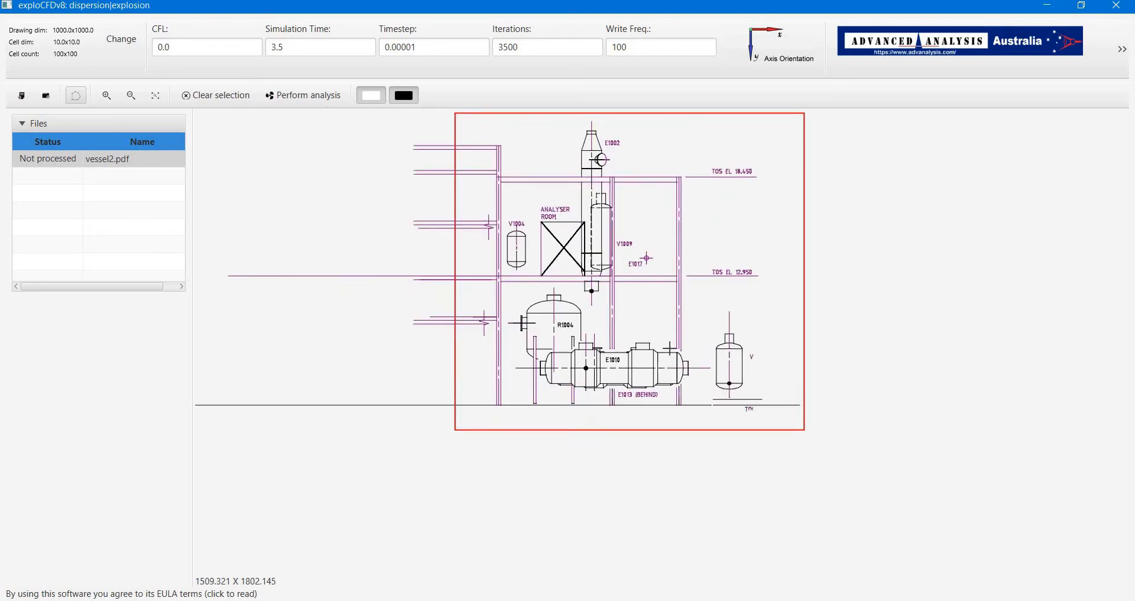
scroll(703, 432, "up", 4)
scroll(705, 450, "up", 2)
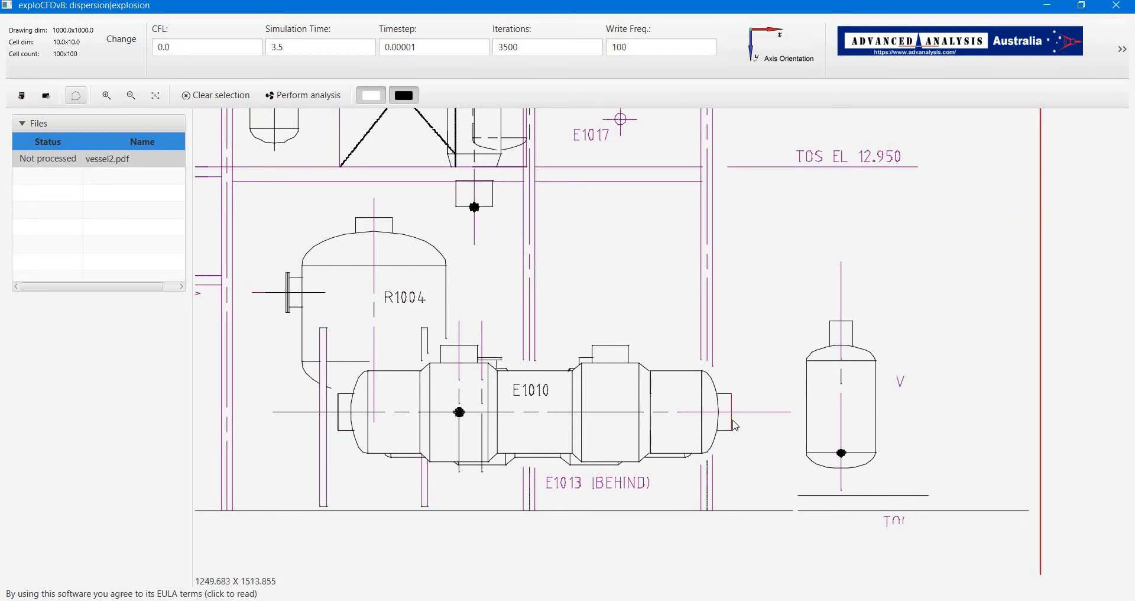
right_click(752, 456)
left_click(769, 525)
Add a dispersion/explosion analysis instance above vessel E1010 and move it slightly closer to the vessel
right_click(644, 305)
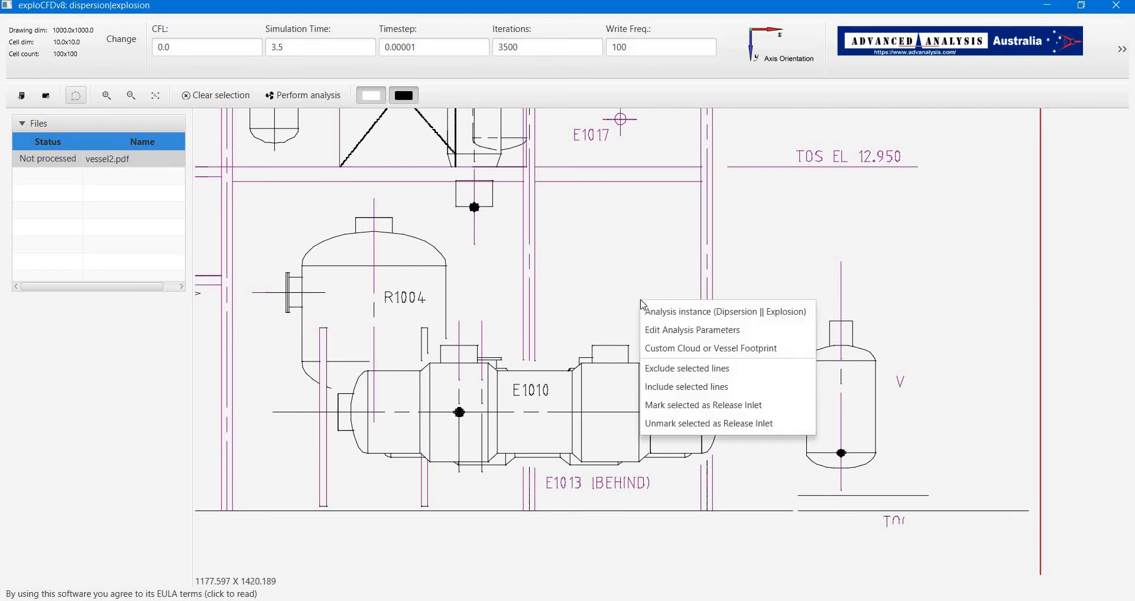
left_click(668, 313)
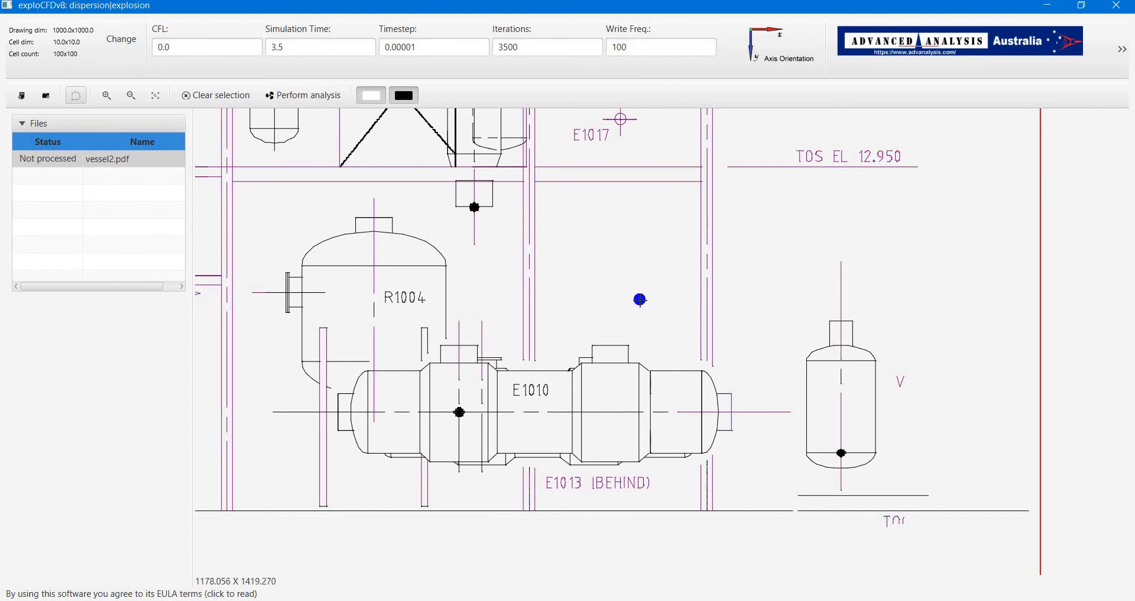
left_click_drag(640, 300, 648, 320)
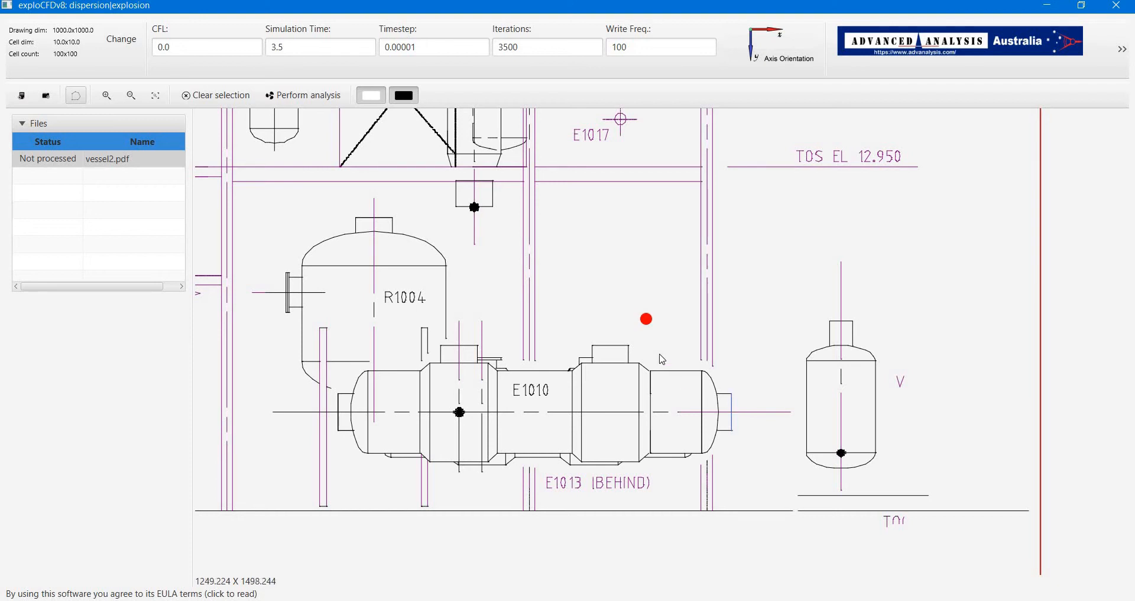
Open the analysis parameters of the point above vessel E1010, enable the dispersion calculation and set the reservoir pressure to 100000 Pa
right_click(650, 317)
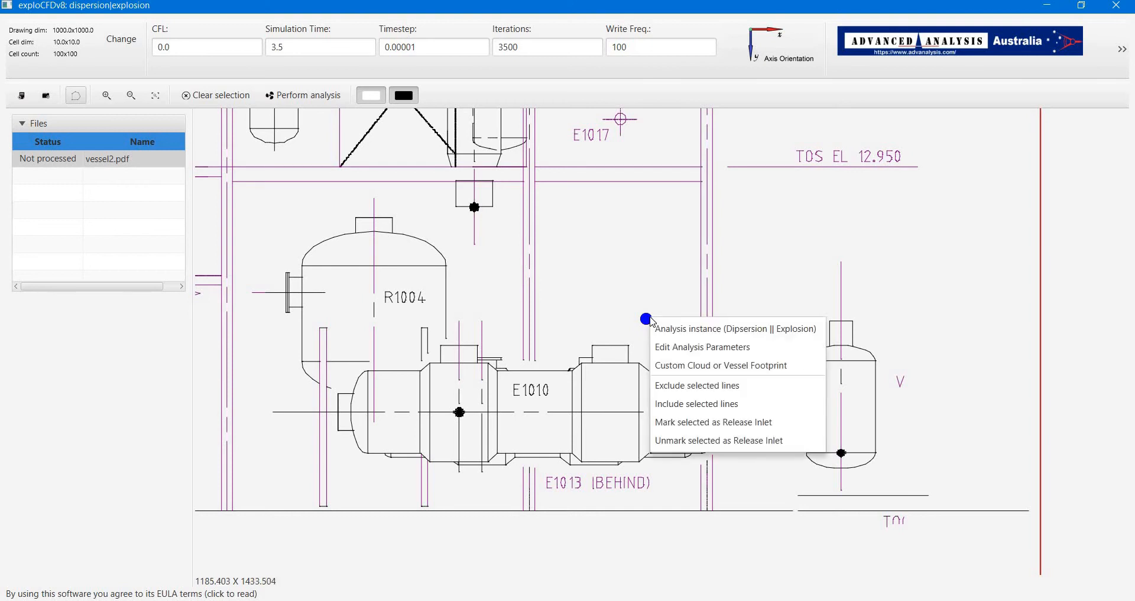
left_click(658, 348)
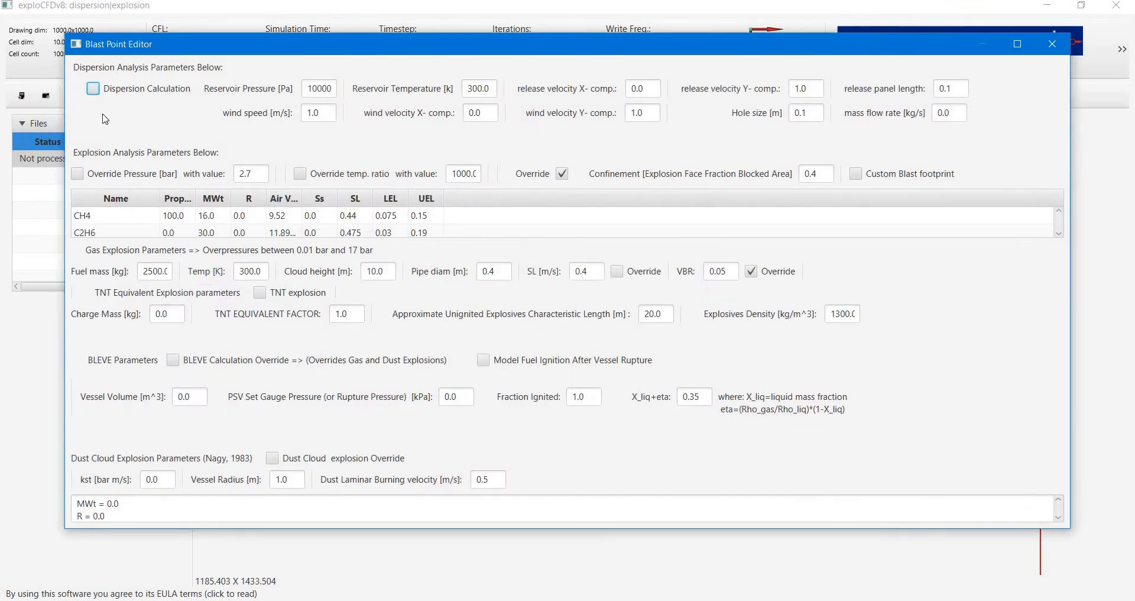
left_click(94, 90)
key("Tab")
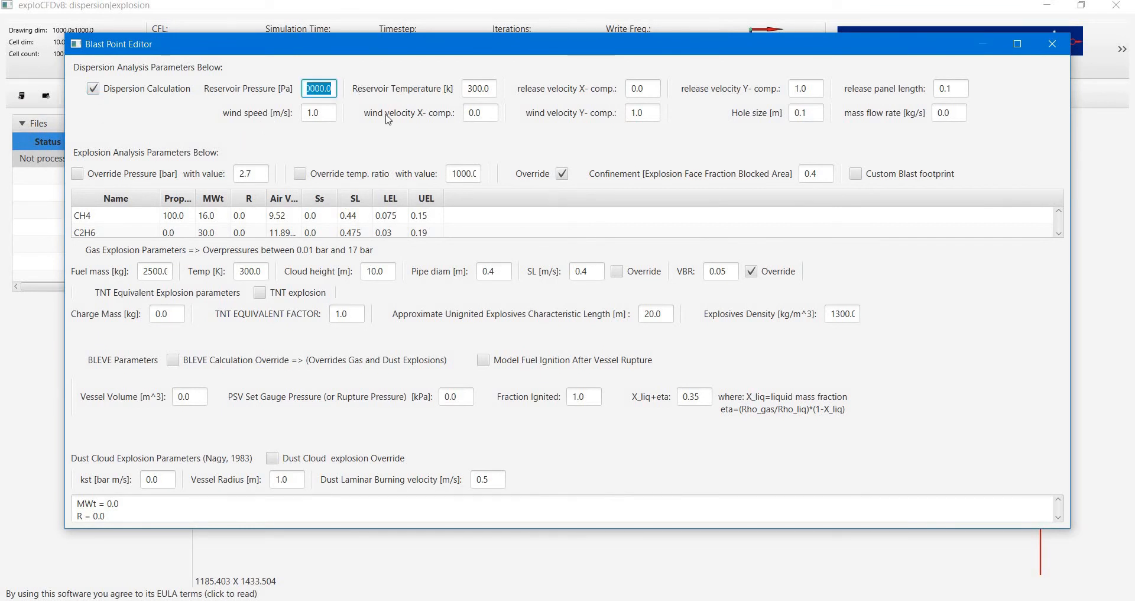
type("1000")
type("00")
key("Tab")
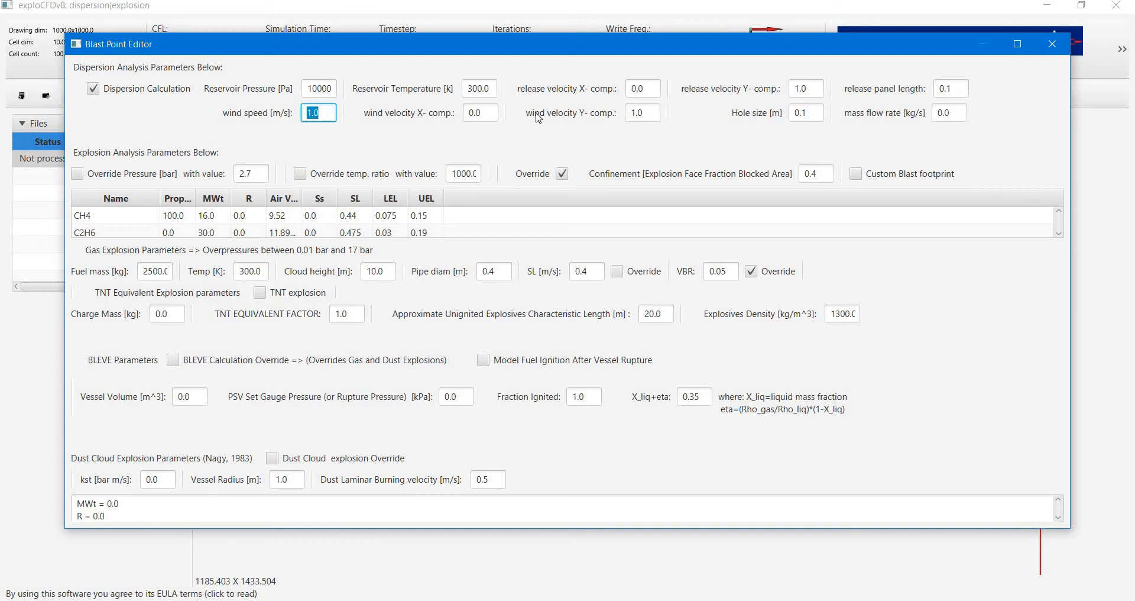
Set the wind velocity components to 1.0 in X and 0 in Y
key("Tab")
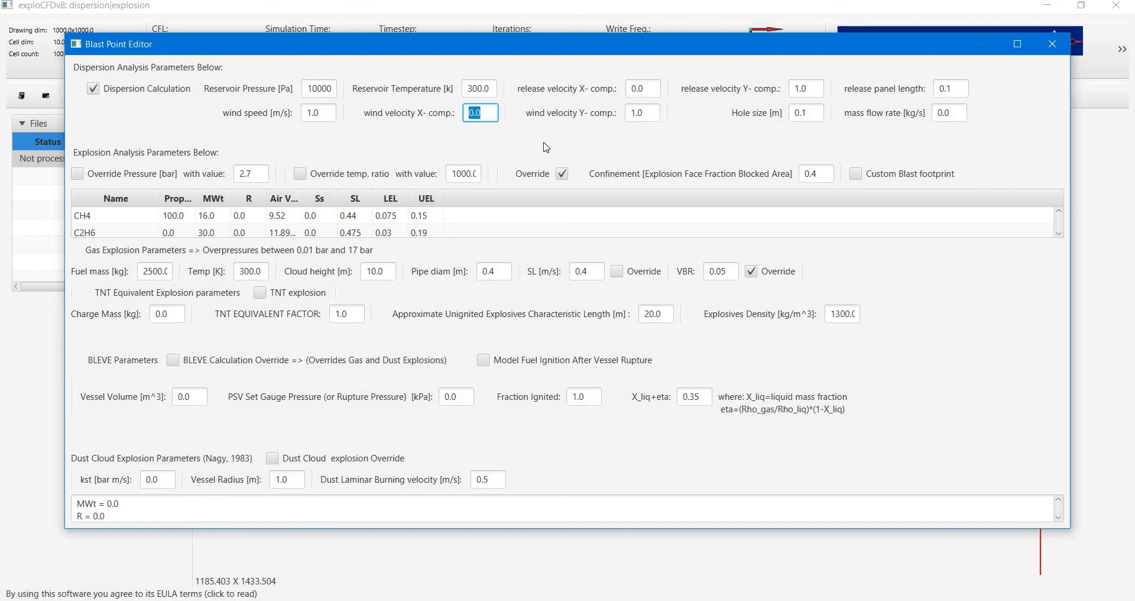
type("1.0")
left_click_drag(675, 48, 686, 88)
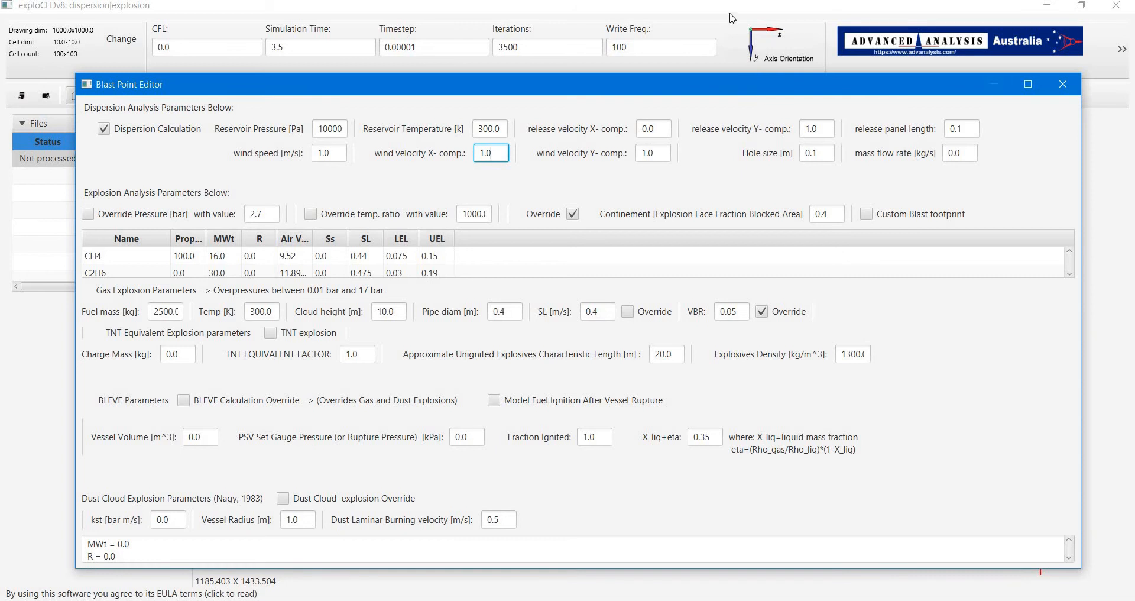
double_click(666, 151)
type("0")
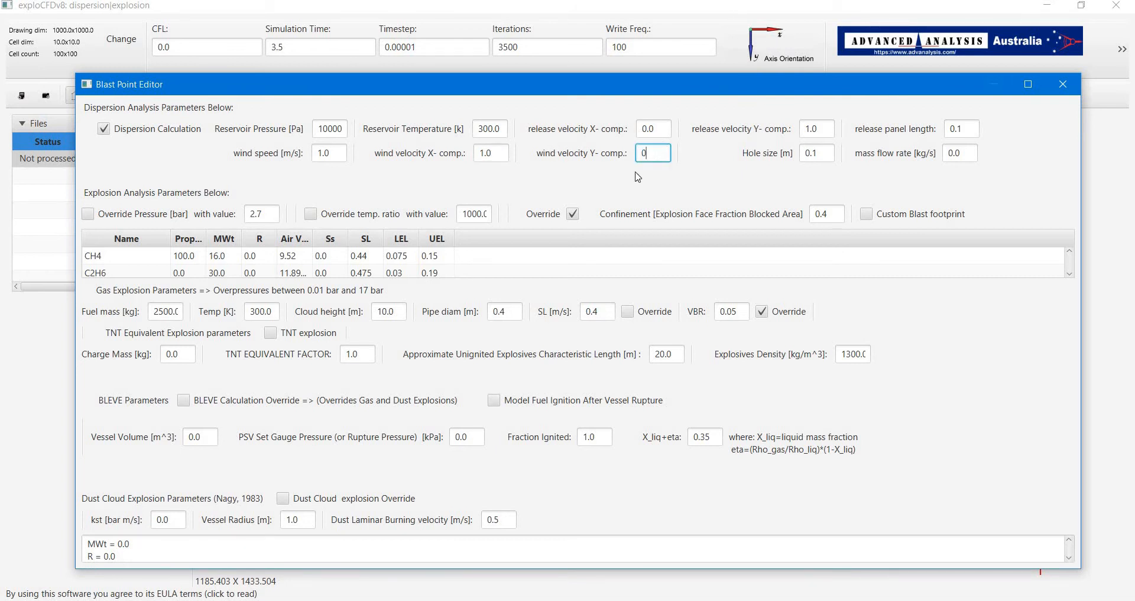
Set the release velocity components to 0 in Y and 1.0 in X, and close the parameter editor
double_click(813, 128)
type("0")
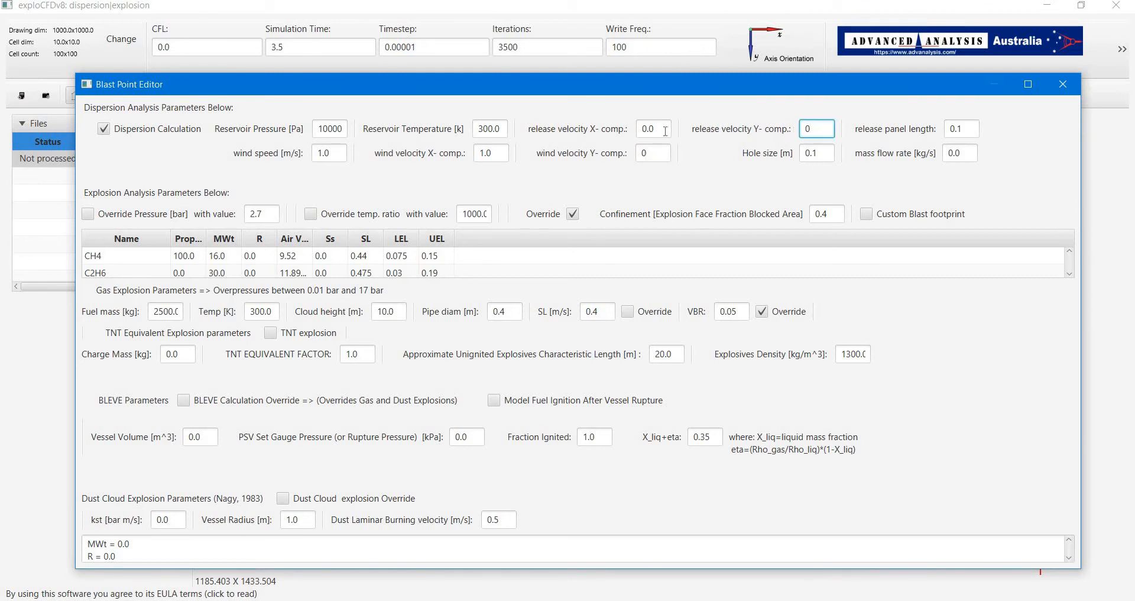
double_click(655, 132)
type("1.0")
left_click(1062, 84)
Open the drawing and cell dimension settings and set the drawing size to 24 wide by 22.5 high
scroll(659, 337, "down", 3)
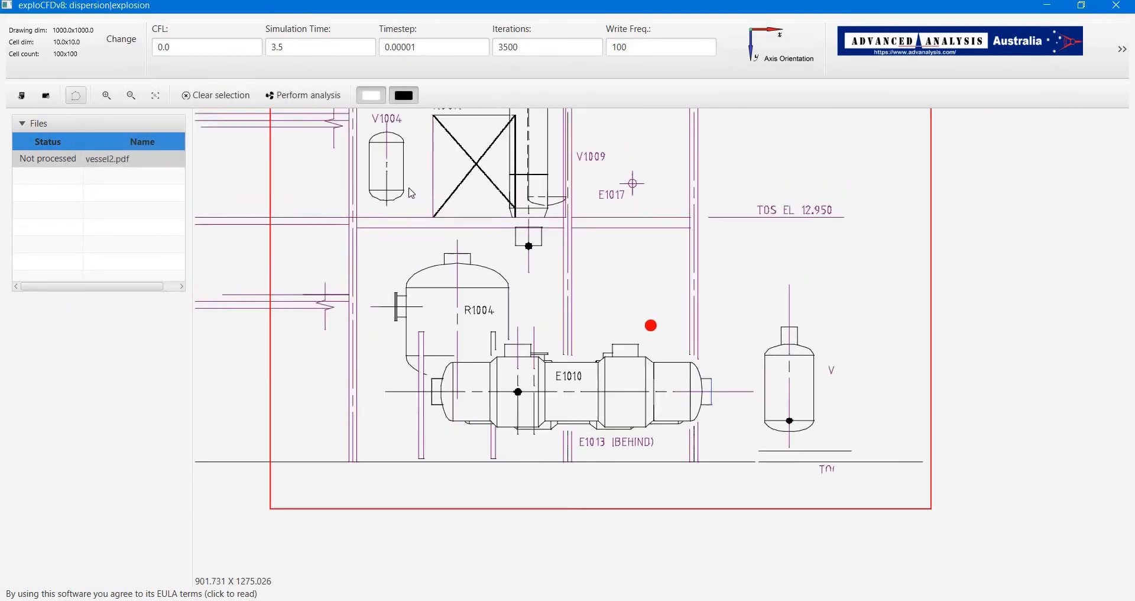
left_click(697, 271)
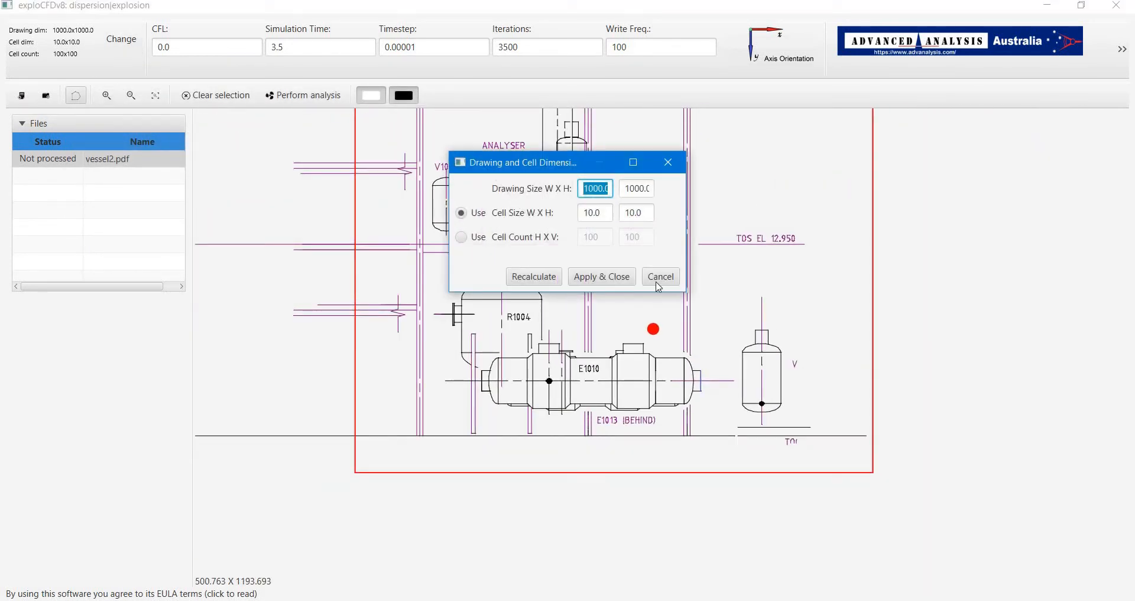
type("24")
key("Tab")
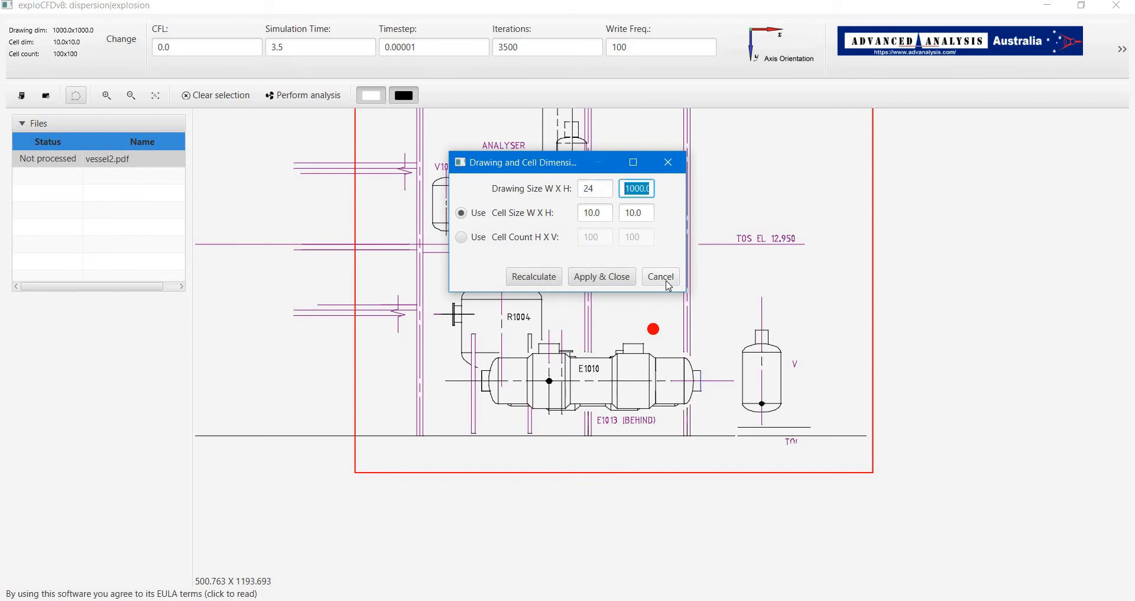
type("22")
type("2")
type(".58")
key("BackSpace")
left_click(607, 208)
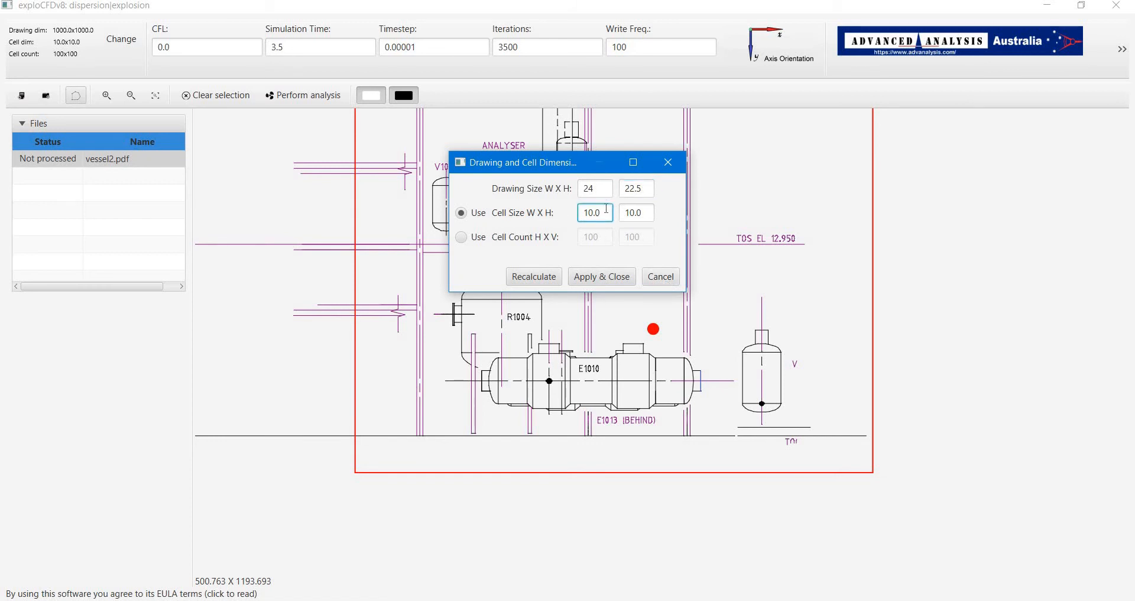
Set the cell size to 0.1 by 0.1, recalculate the cell count and apply the dimensions
double_click(595, 211)
type("0.1")
key("Tab")
type("0.1")
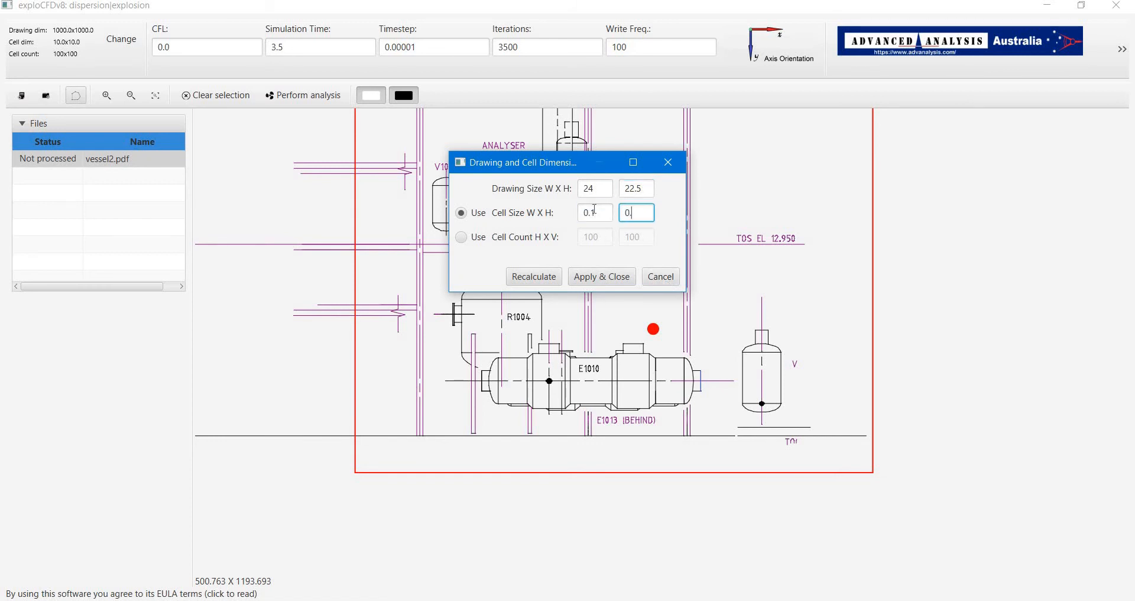
left_click(541, 278)
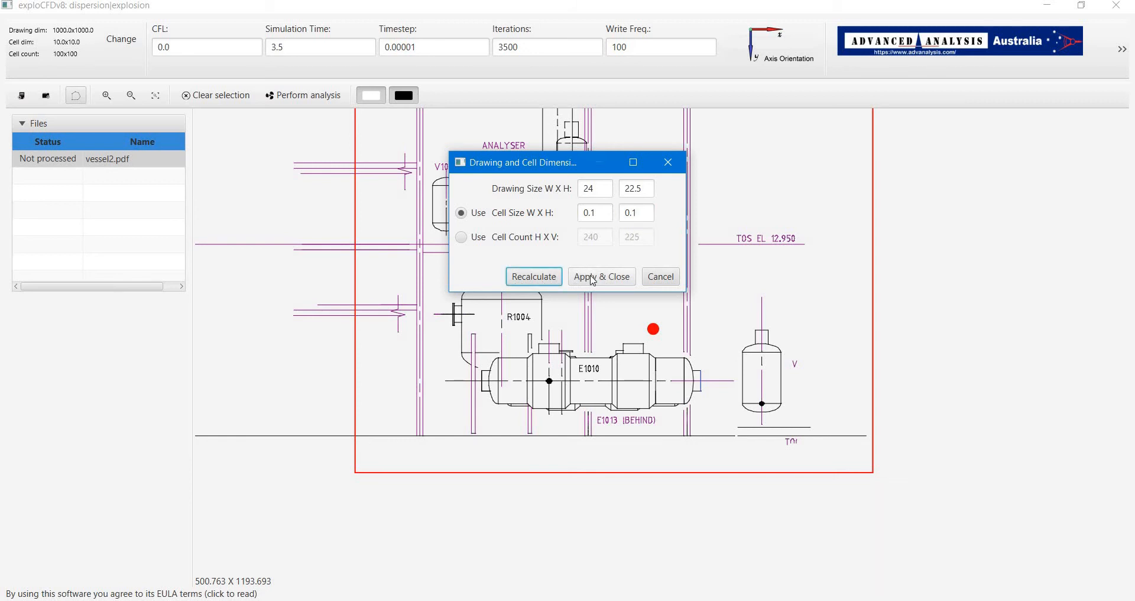
left_click(596, 278)
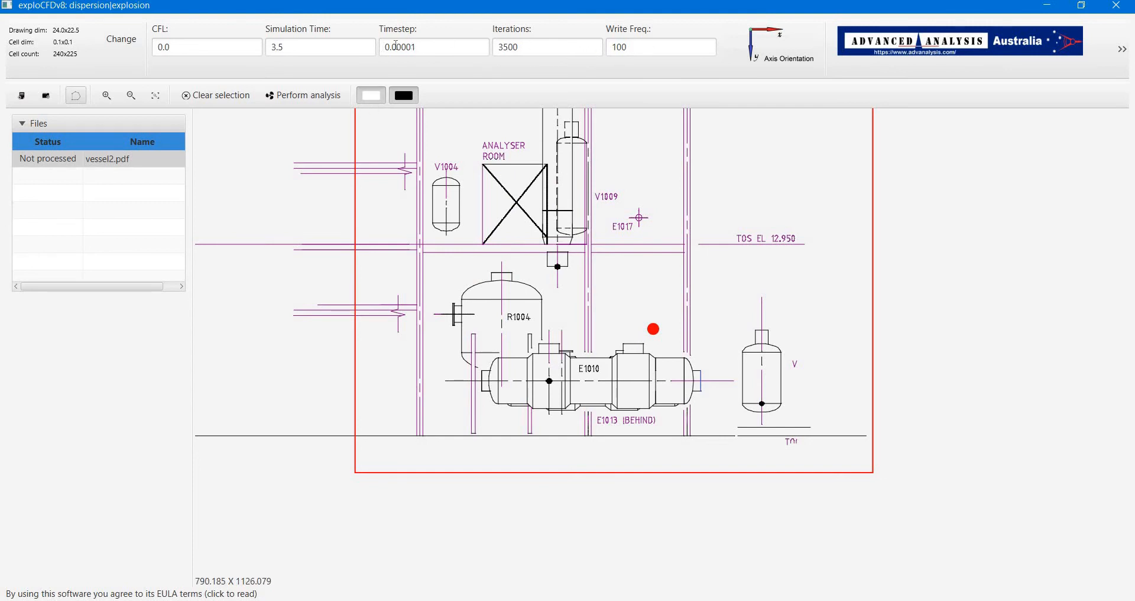
Set the timestep to 0.1 and the simulation time to 350
left_click_drag(412, 47, 391, 47)
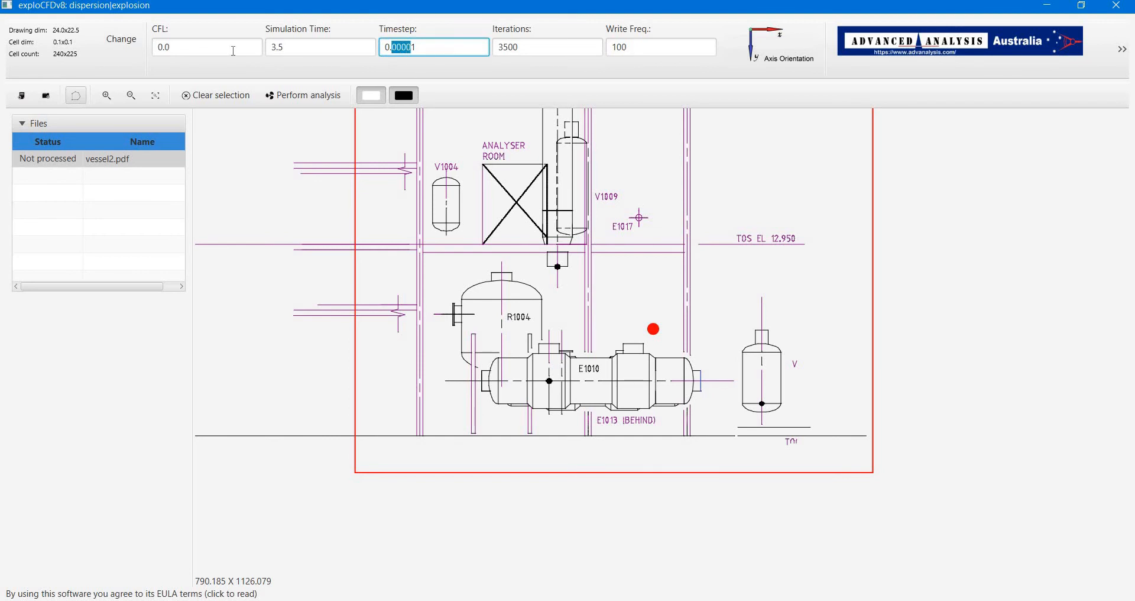
key("BackSpace")
key("shift+Tab")
type("350")
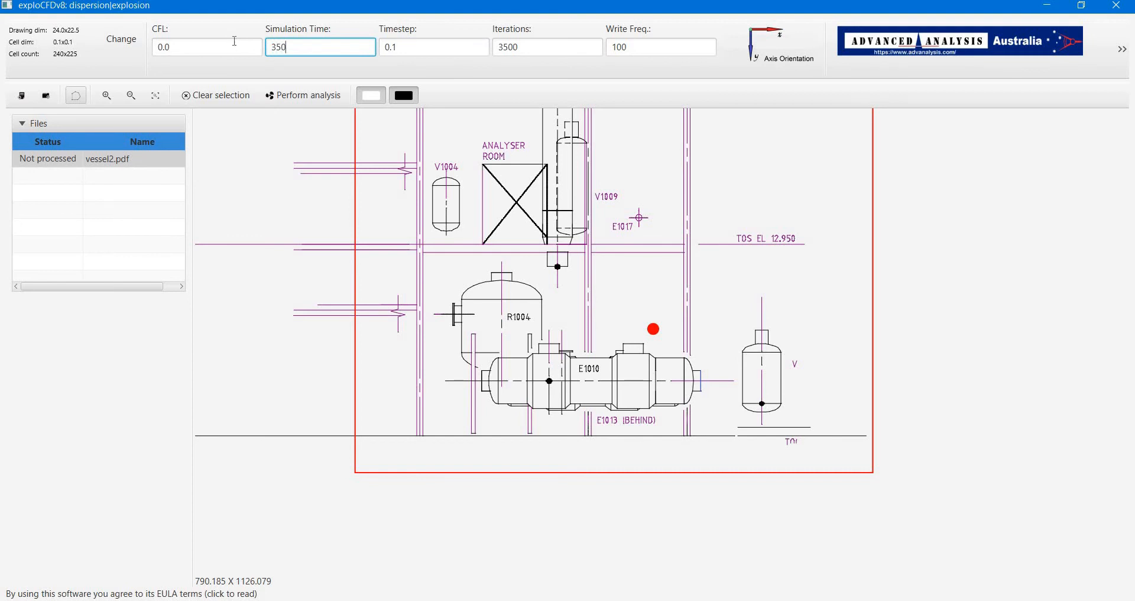
key("Return")
Set the CFL number to 2
left_click(159, 46)
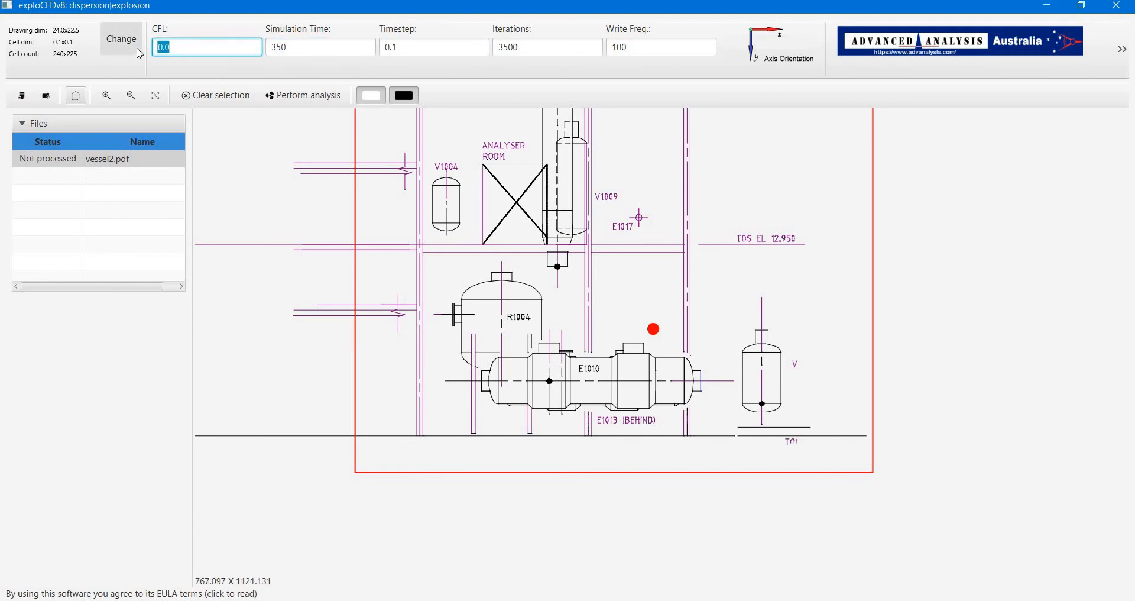
type("2")
key("Return")
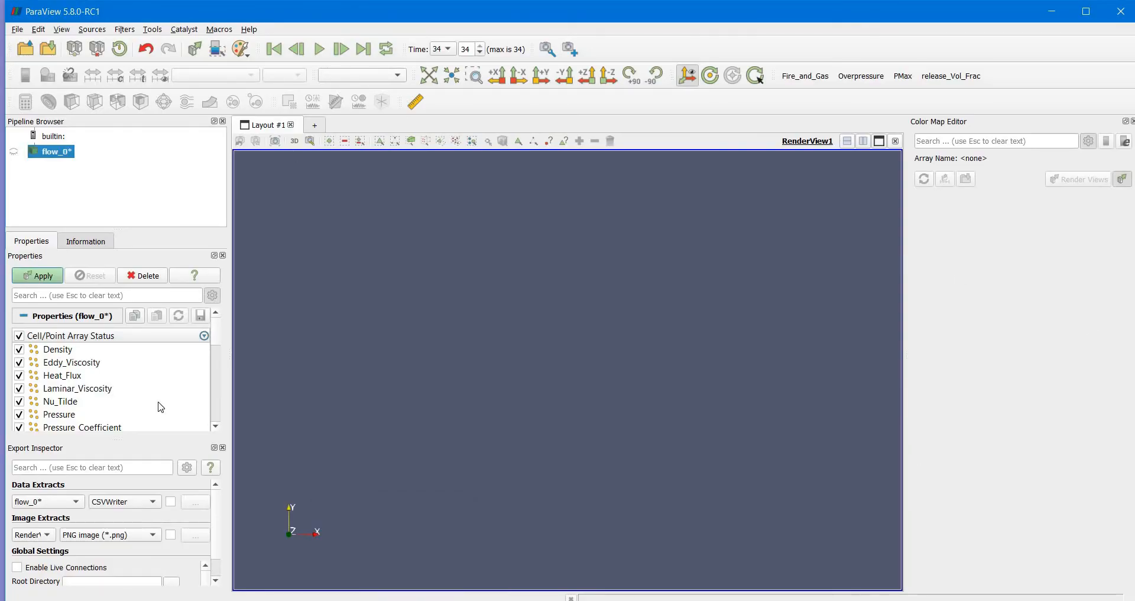
In ParaView, load the flow_0* results with their data arrays and orient the view along Z so the equipment stands upright
left_click(31, 276)
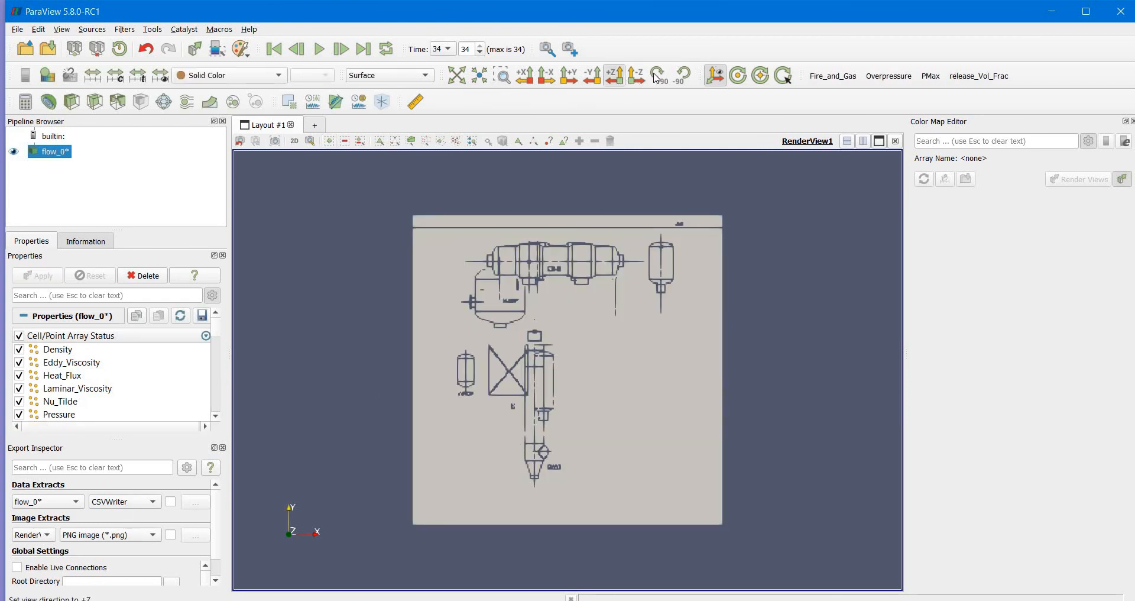
left_click(614, 75)
left_click(659, 75)
scroll(608, 368, "up", 2)
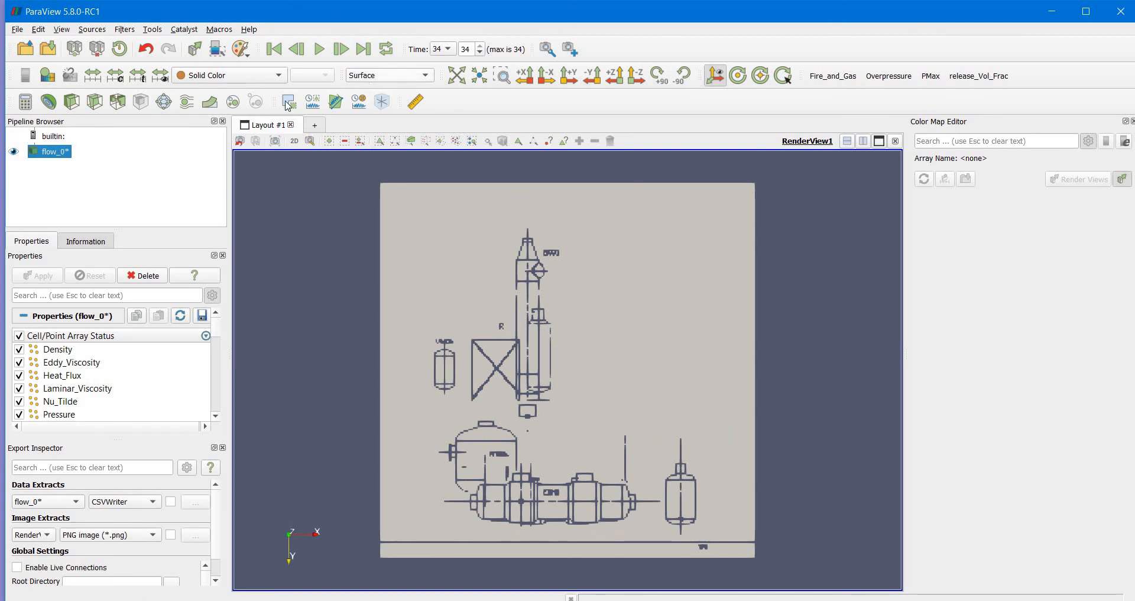
Color the flow_0* results by Density, followed by Velocity magnitude
left_click(251, 80)
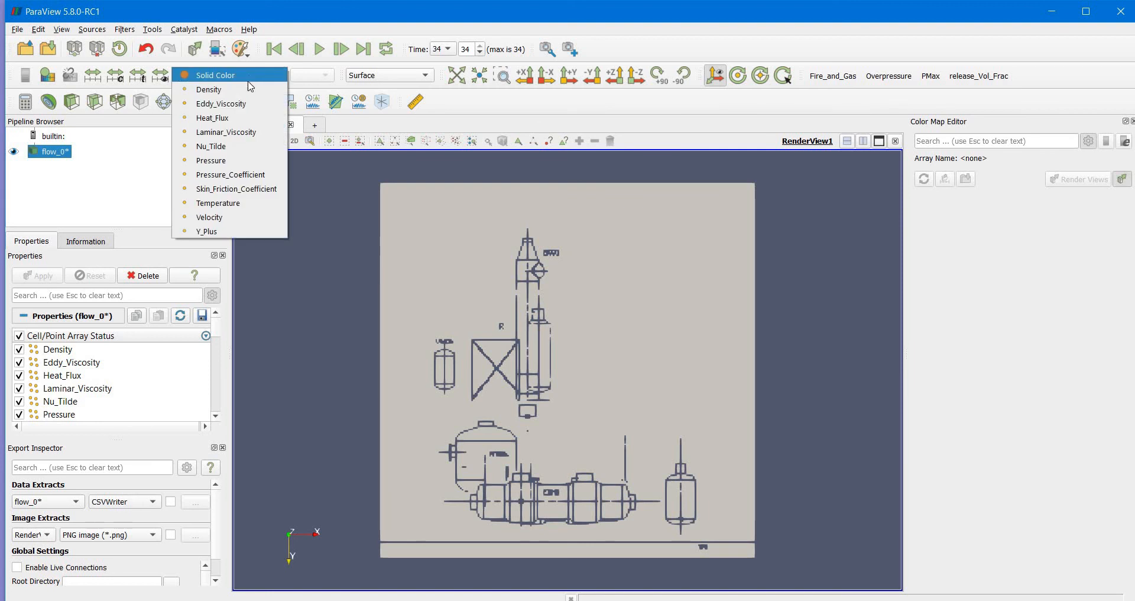
left_click(251, 90)
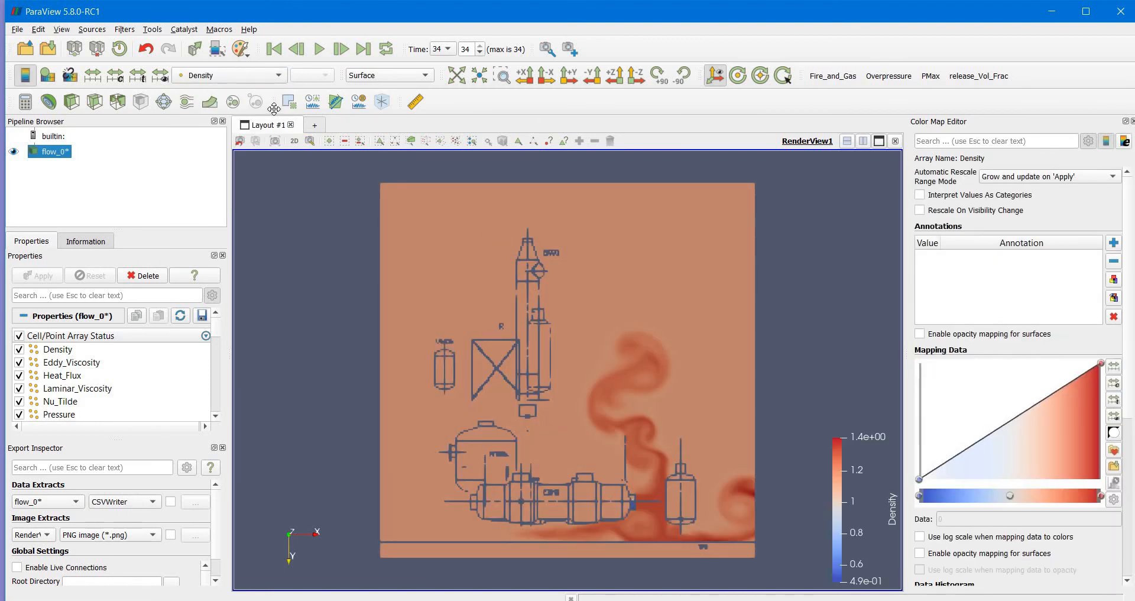
left_click(251, 81)
left_click(236, 203)
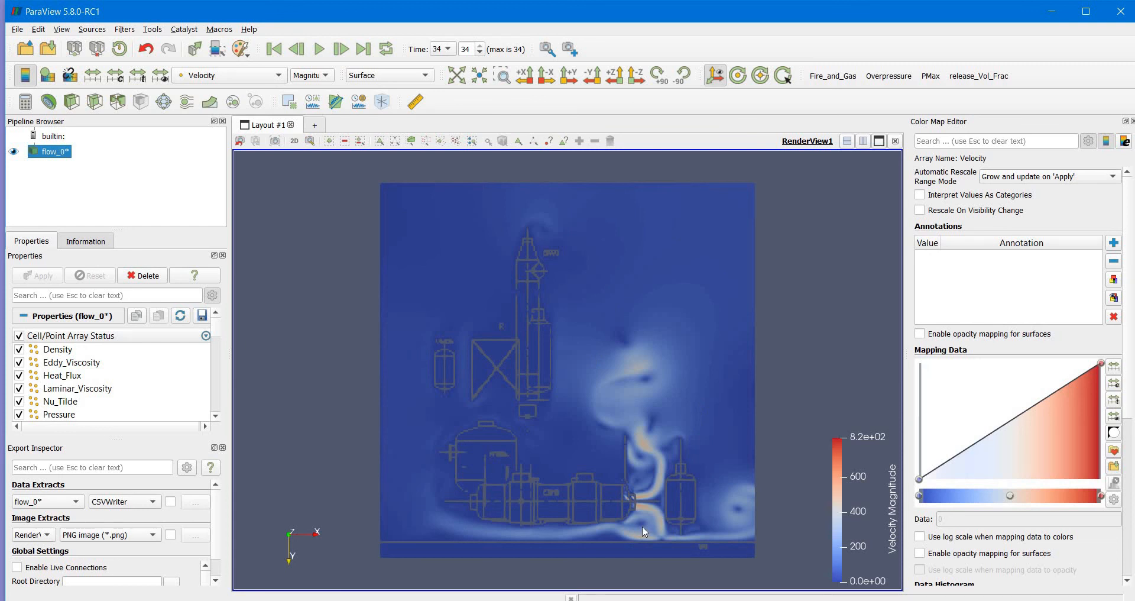
Run the release_Vol_Frac macro to plot the release volume fraction and orient the result upright along Z
left_click(989, 77)
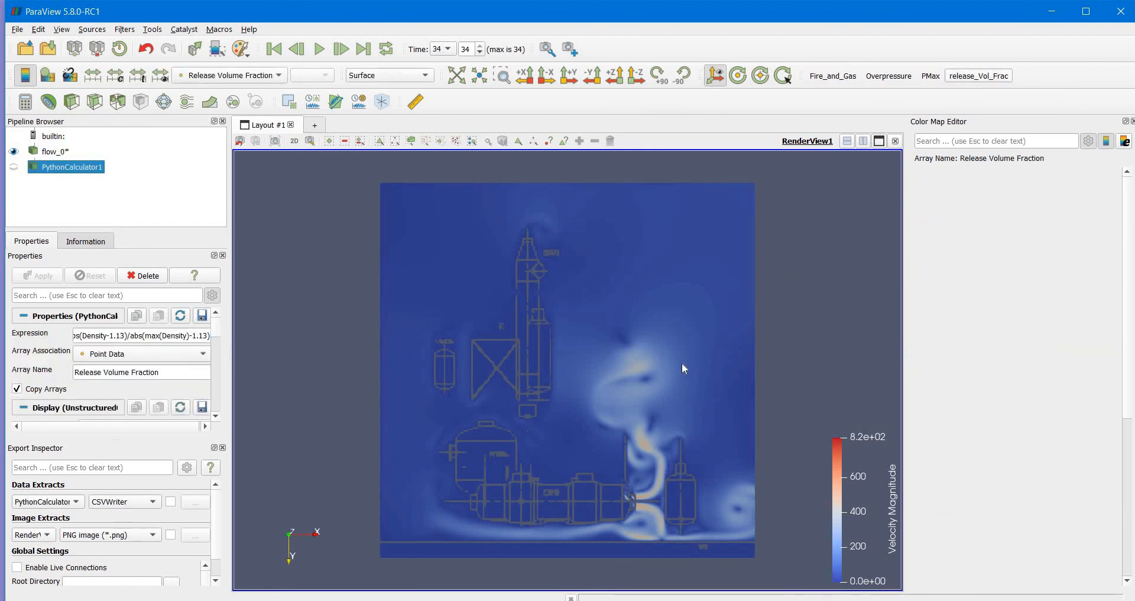
left_click(615, 75)
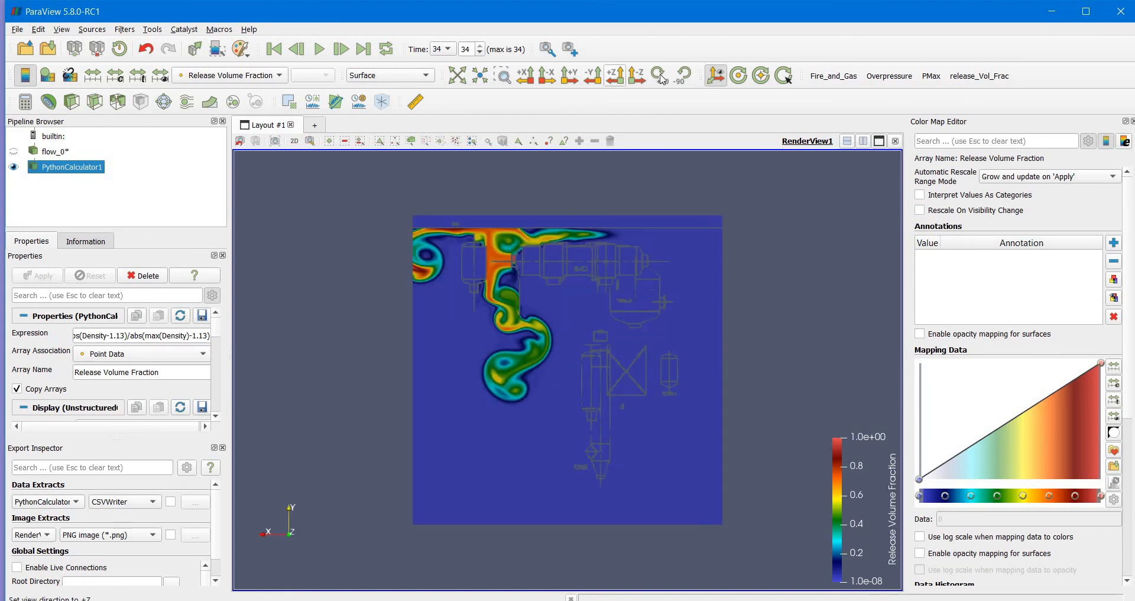
left_click(636, 75)
scroll(698, 431, "up", 4)
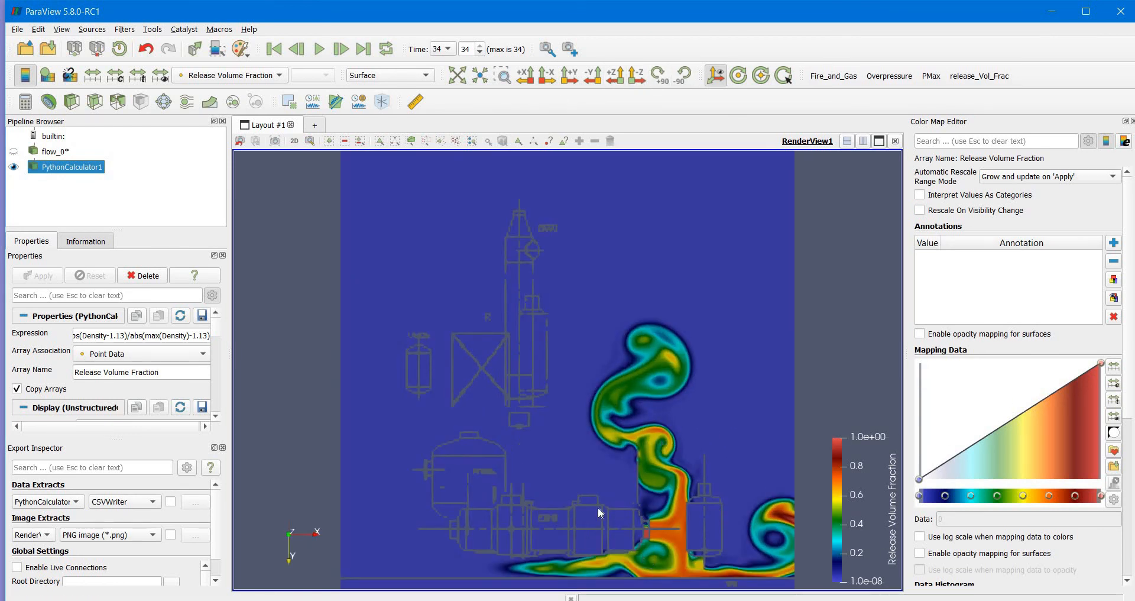
middle_click_drag(578, 435, 552, 395)
Play the release volume fraction animation to examine how the gas cloud spreads around the vessels over time
left_click(320, 48)
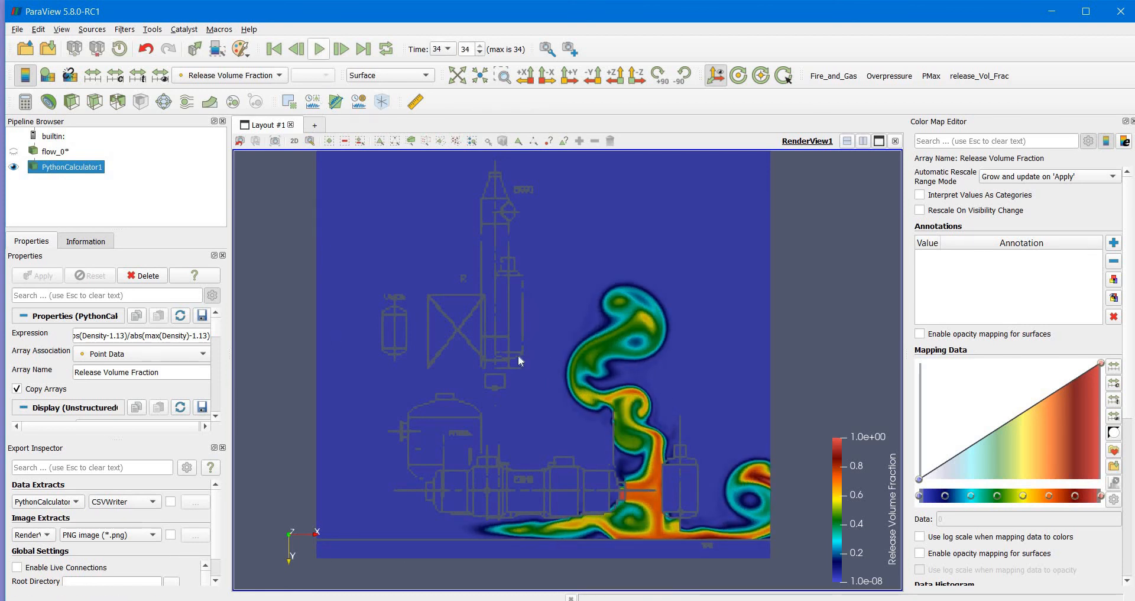
key("space")
key("space")
key("space")
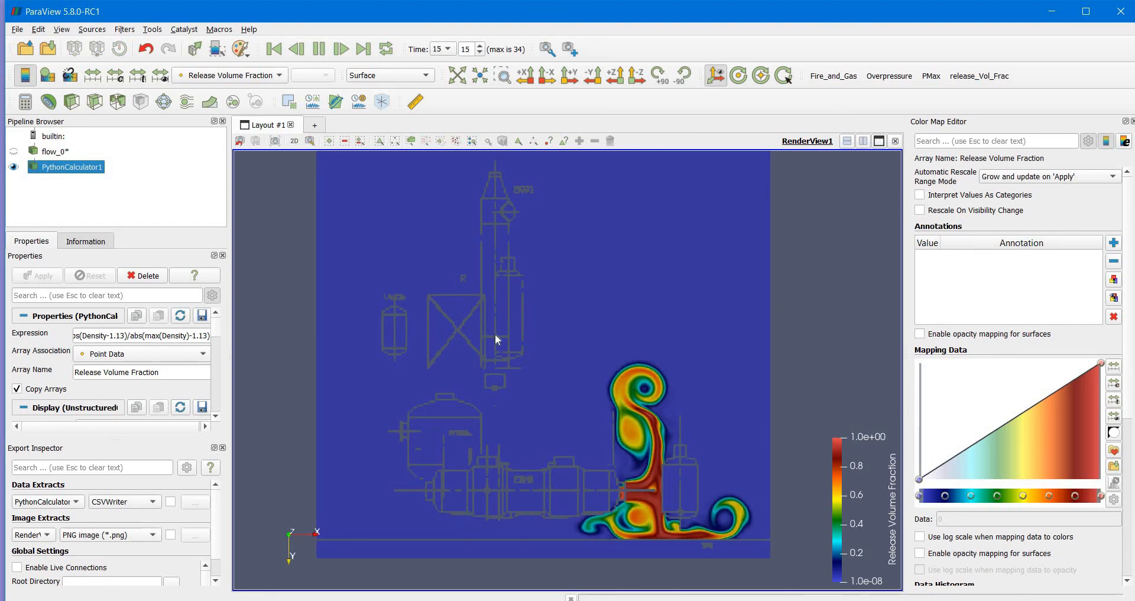